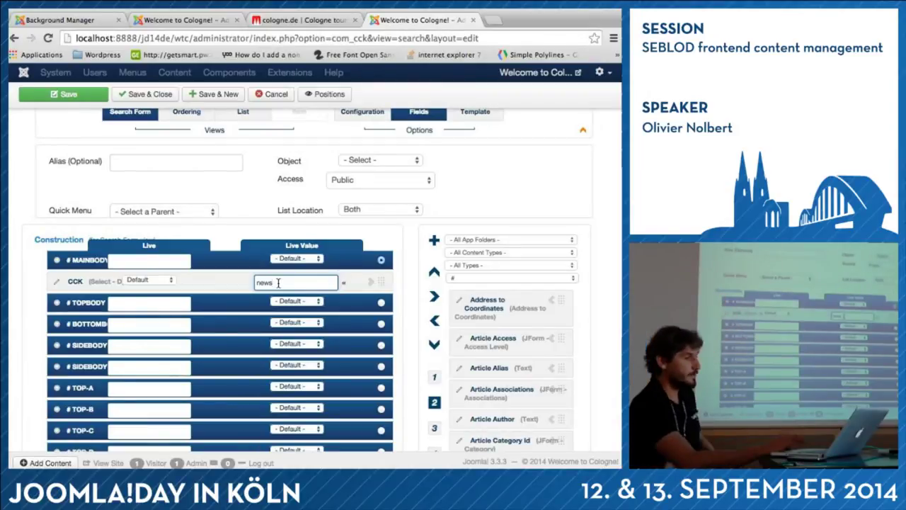
Filter fields by Quick Folder and place News Type in the search form beneath CCK.
scroll(278, 283, up, 3)
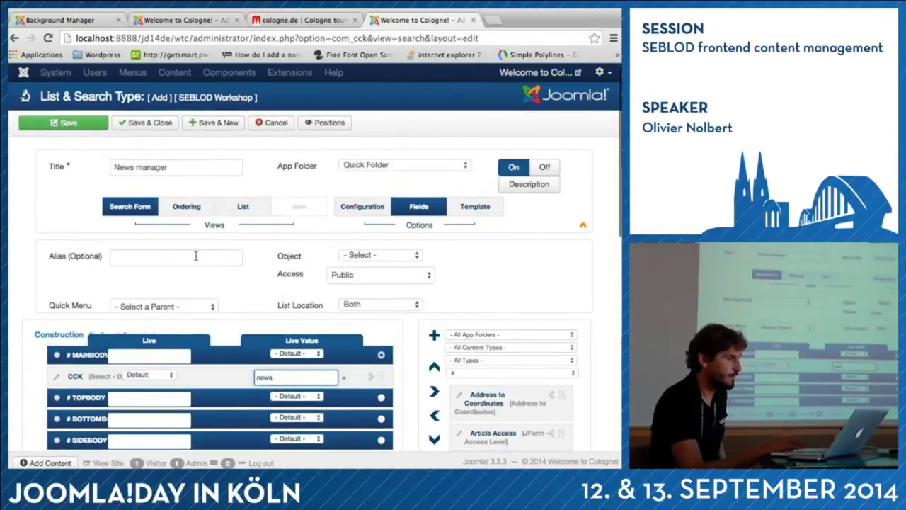
scroll(196, 256, down, 4)
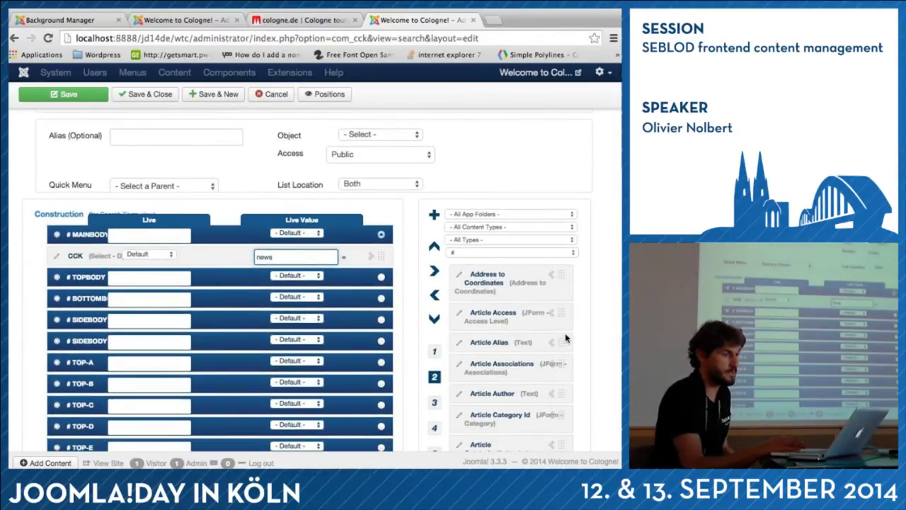
click(484, 214)
click(481, 221)
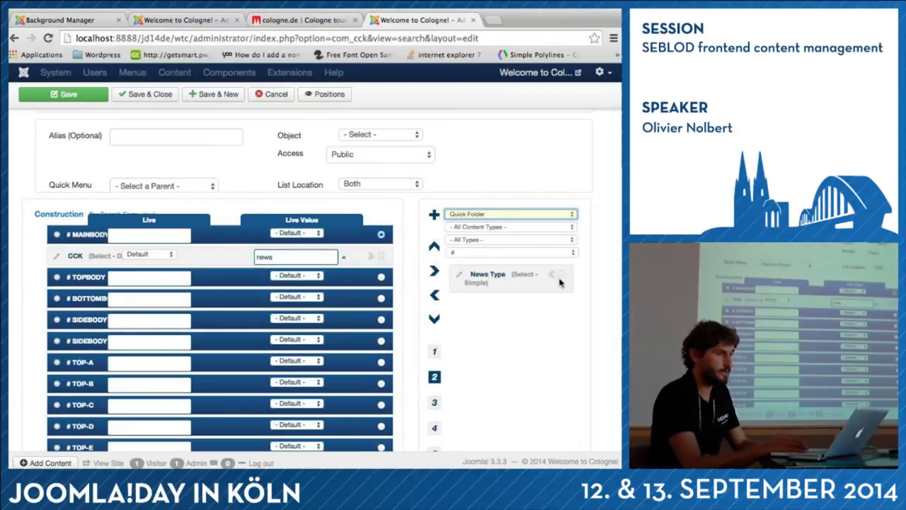
drag(559, 282, 360, 274)
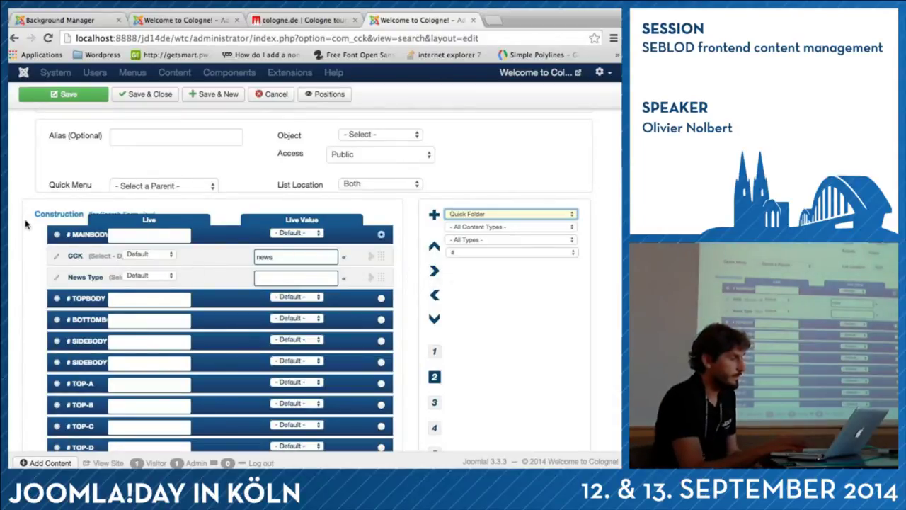
scroll(28, 241, down, 10)
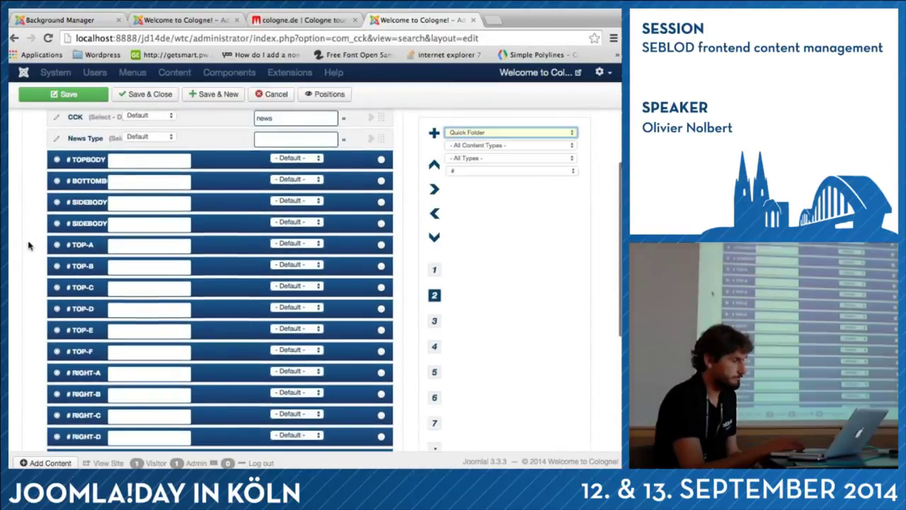
scroll(28, 245, up, 9)
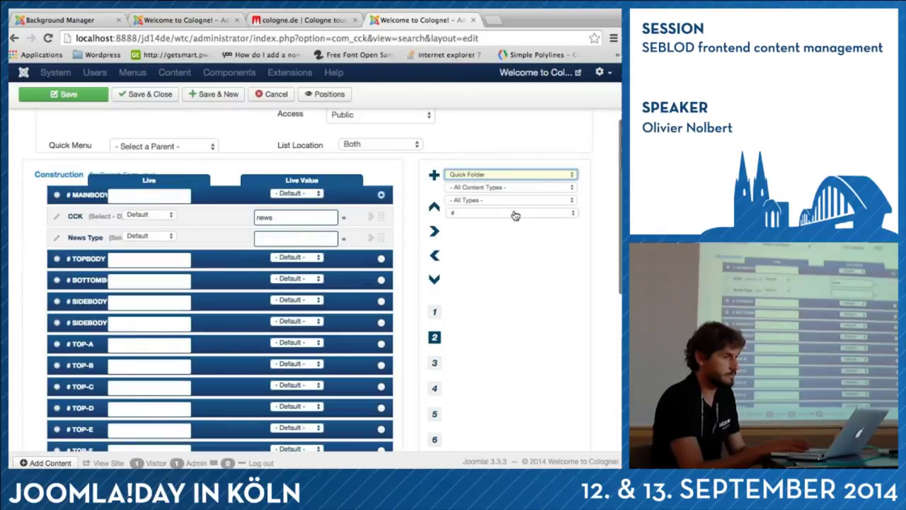
With all app folders and the Submit type filter, add Button Submit to the search form.
click(490, 175)
click(488, 163)
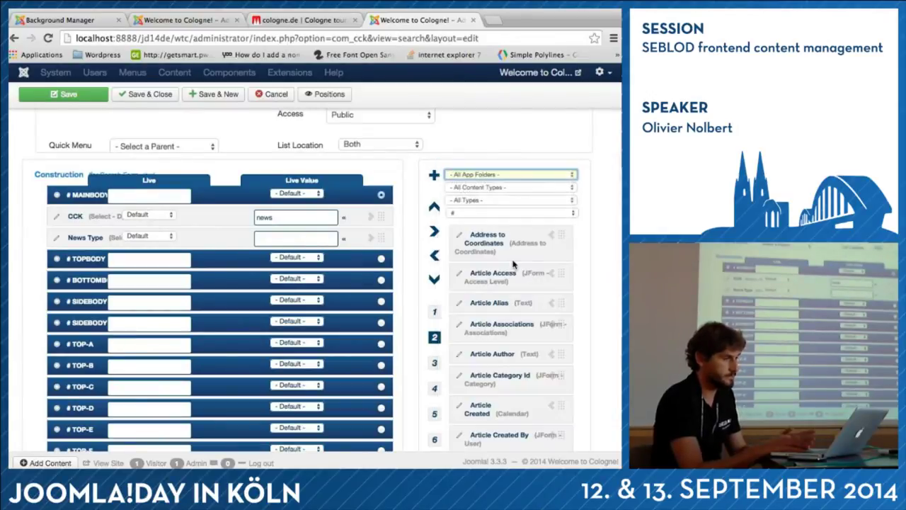
click(467, 180)
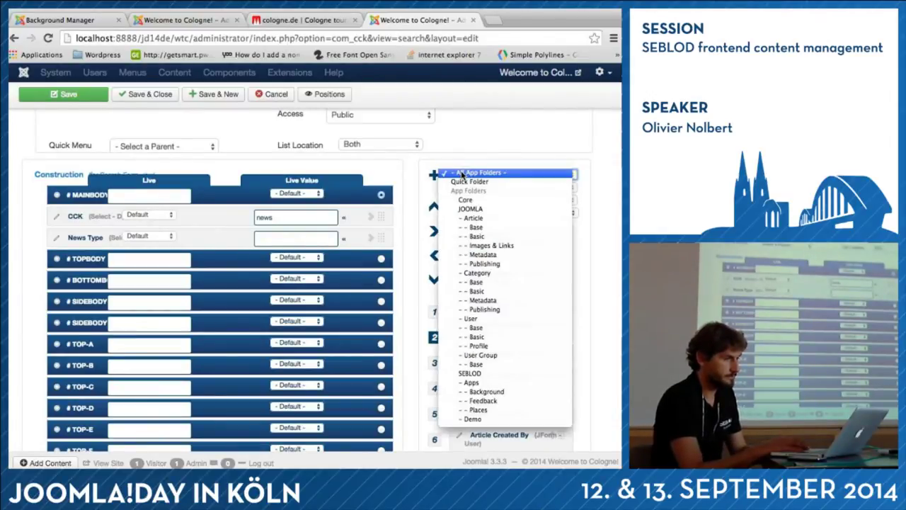
click(461, 175)
click(480, 201)
click(473, 225)
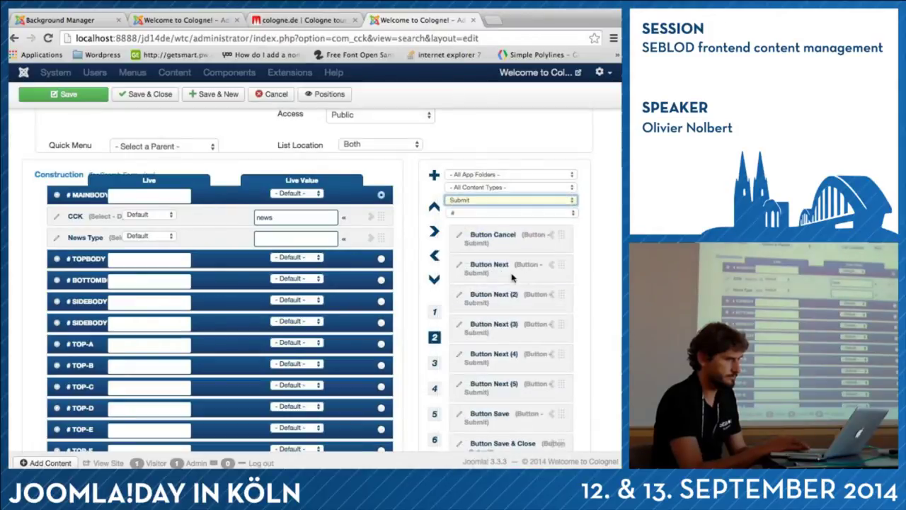
scroll(506, 314, down, 5)
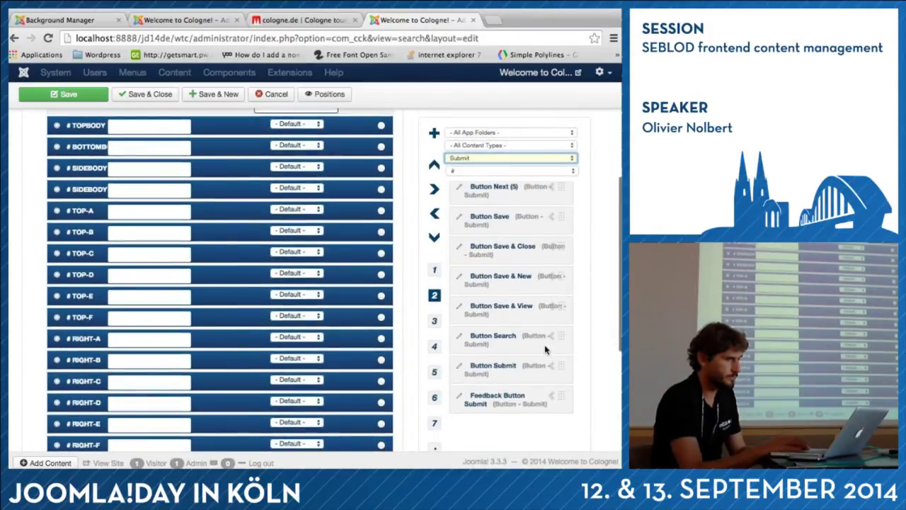
scroll(324, 314, up, 5)
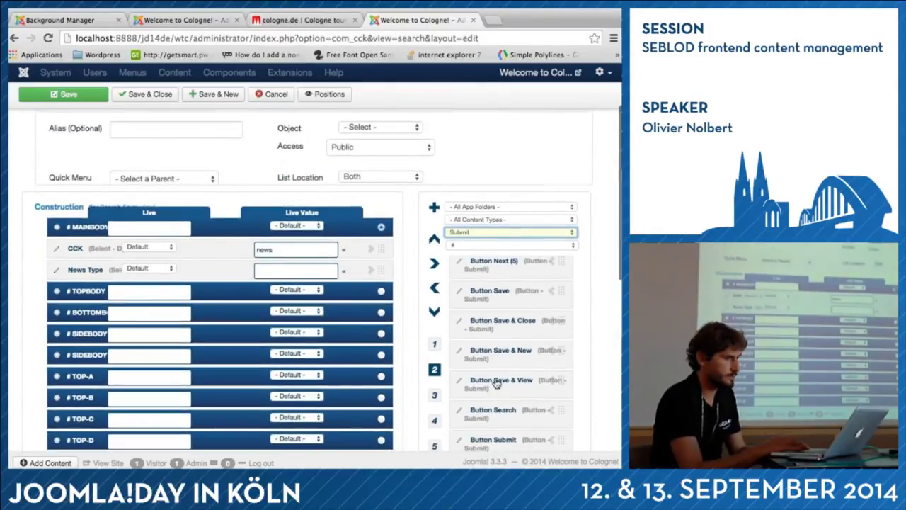
scroll(497, 383, down, 3)
click(551, 368)
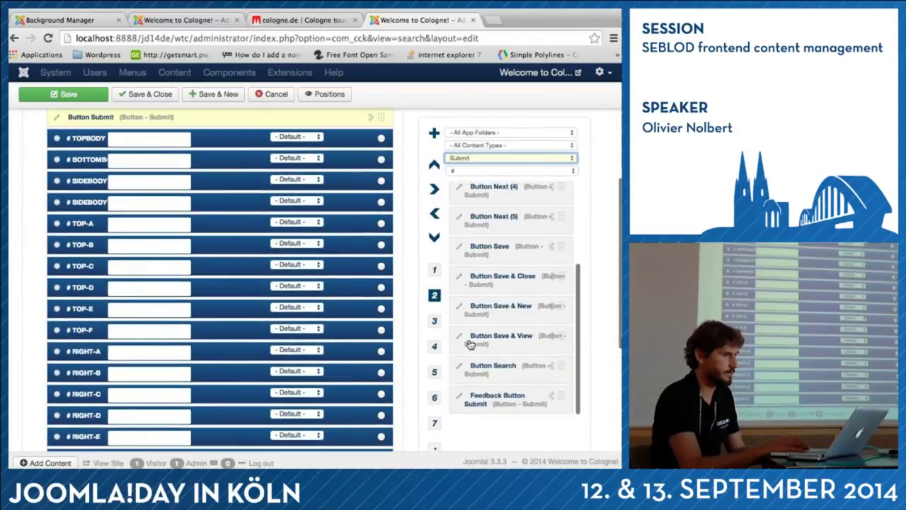
scroll(207, 216, up, 3)
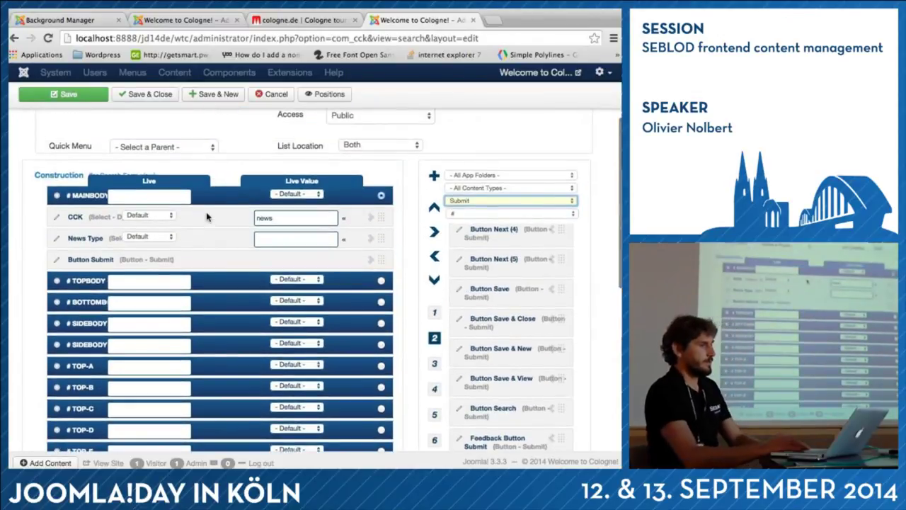
scroll(207, 216, up, 1)
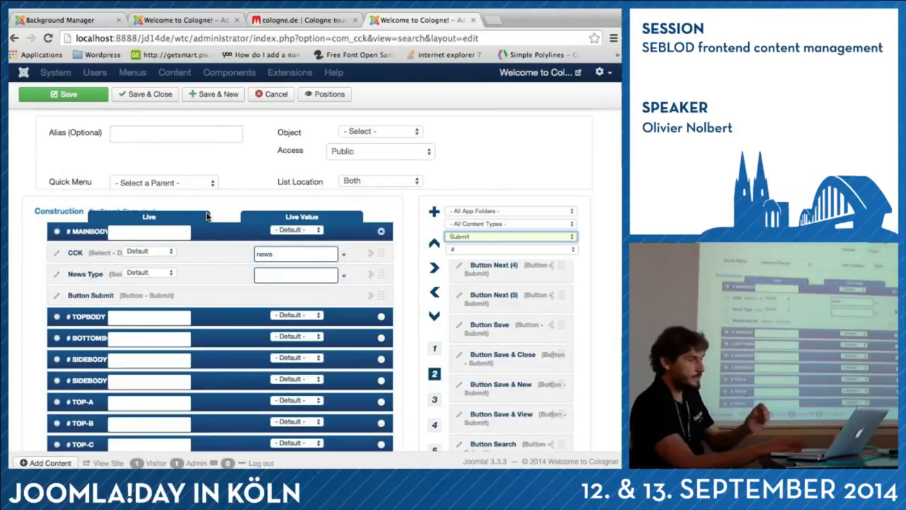
Filter by the Article folder with all types and place Article State below News Type.
click(482, 211)
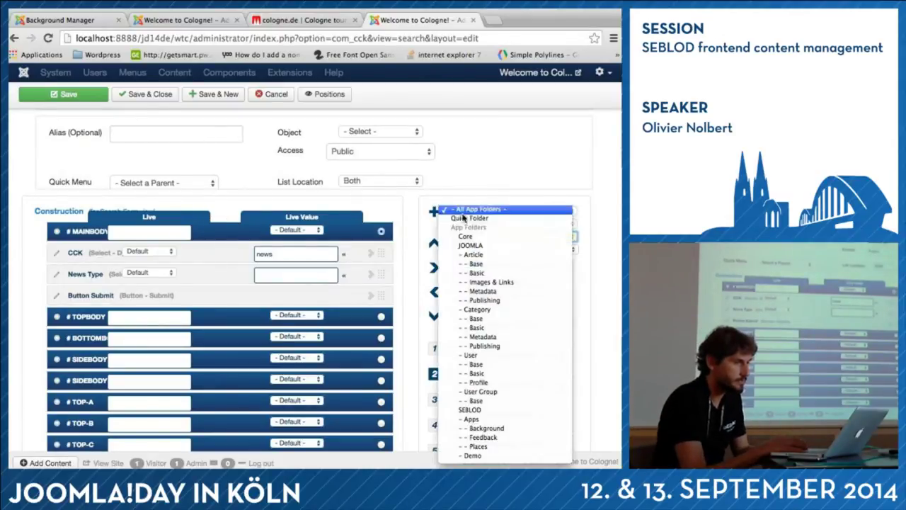
click(479, 256)
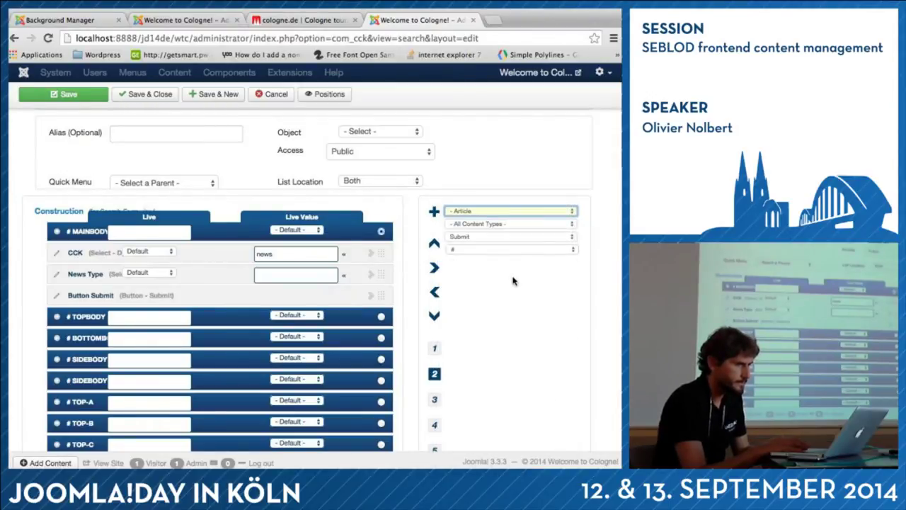
click(473, 214)
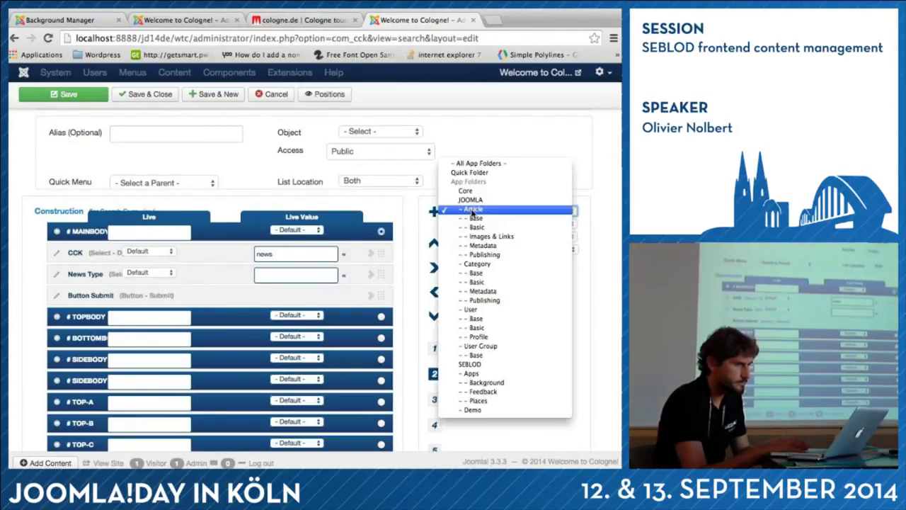
click(474, 211)
click(481, 236)
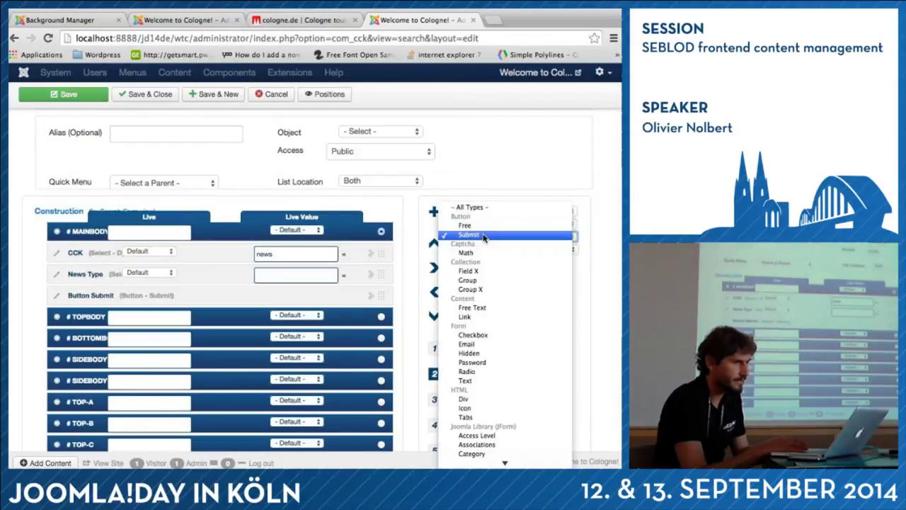
click(471, 211)
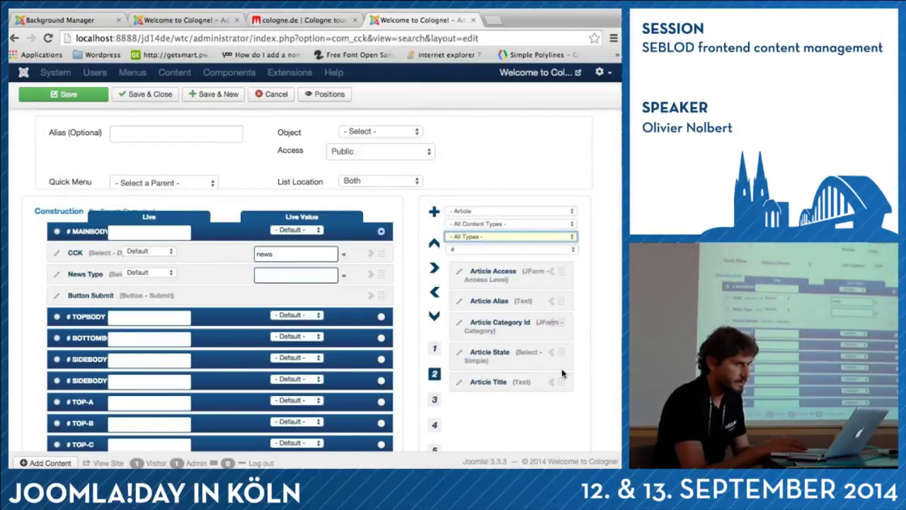
drag(559, 353, 182, 269)
scroll(189, 160, up, 2)
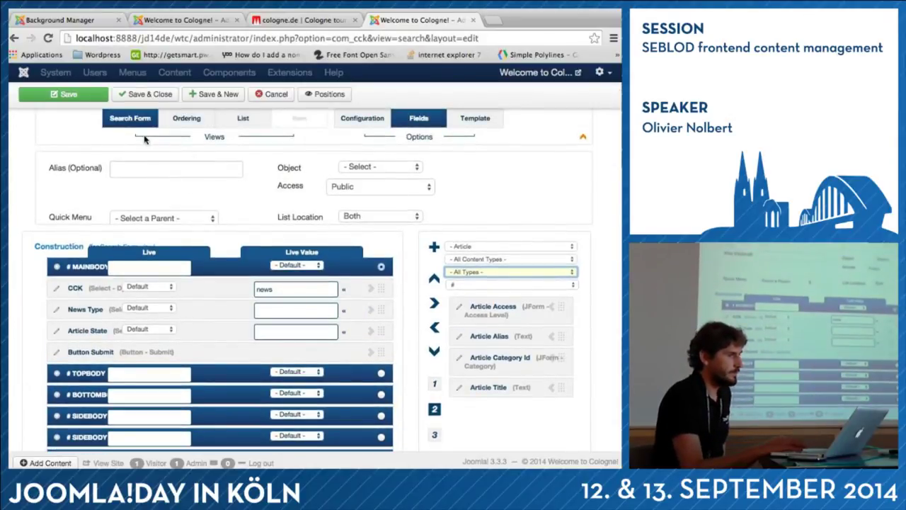
Sort the list by Article Title in the ordering view, then display the List layout.
click(186, 119)
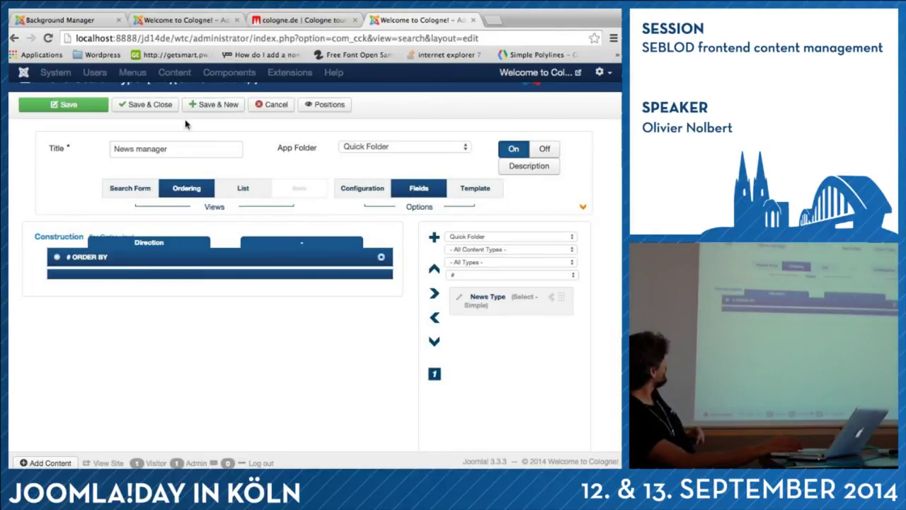
click(139, 192)
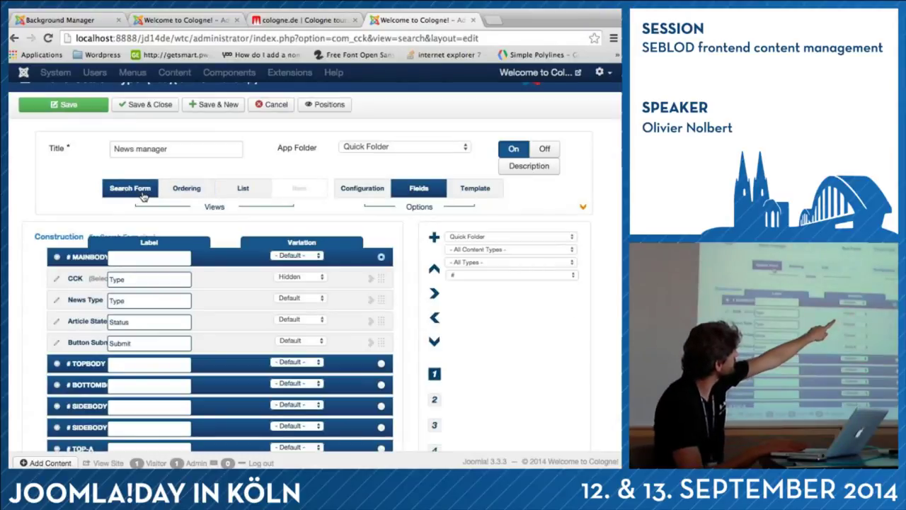
click(182, 192)
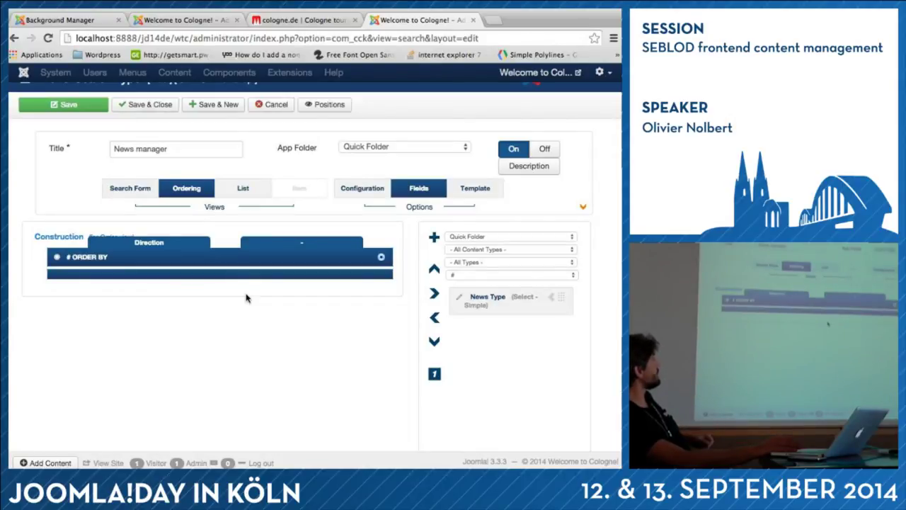
click(461, 241)
click(469, 275)
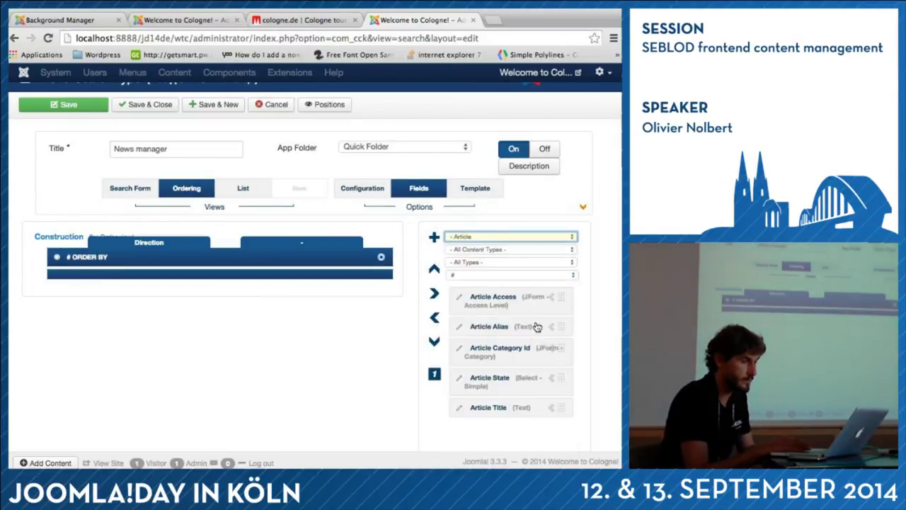
drag(560, 409, 305, 274)
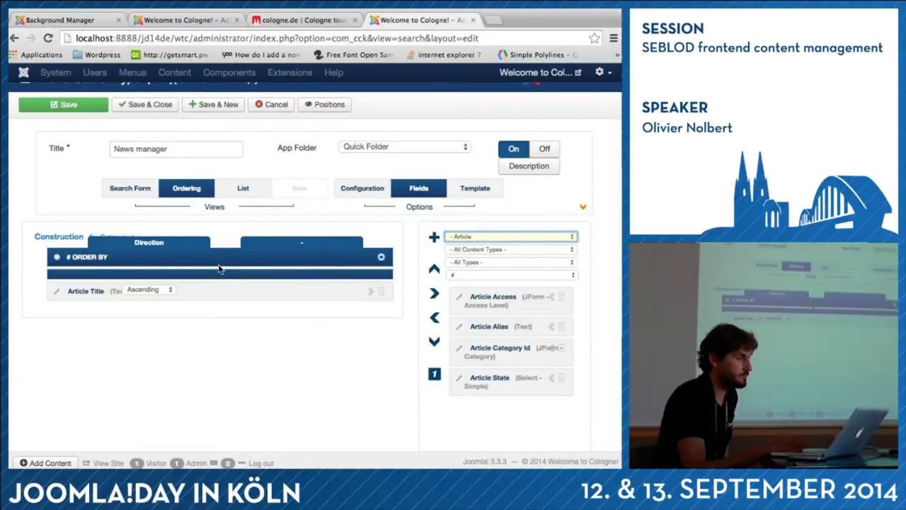
click(244, 189)
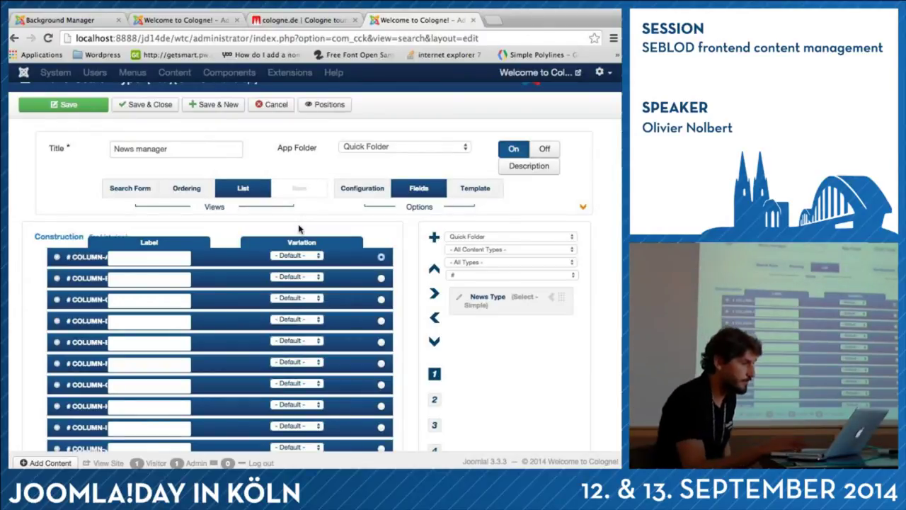
Add Article Title and Article State (Status) as list columns, moving Title down one slot.
scroll(128, 297, down, 5)
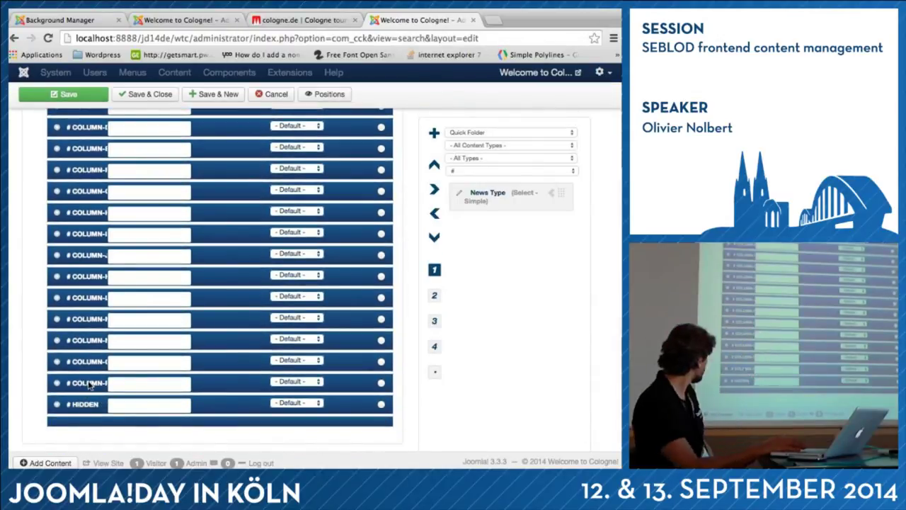
scroll(198, 248, up, 5)
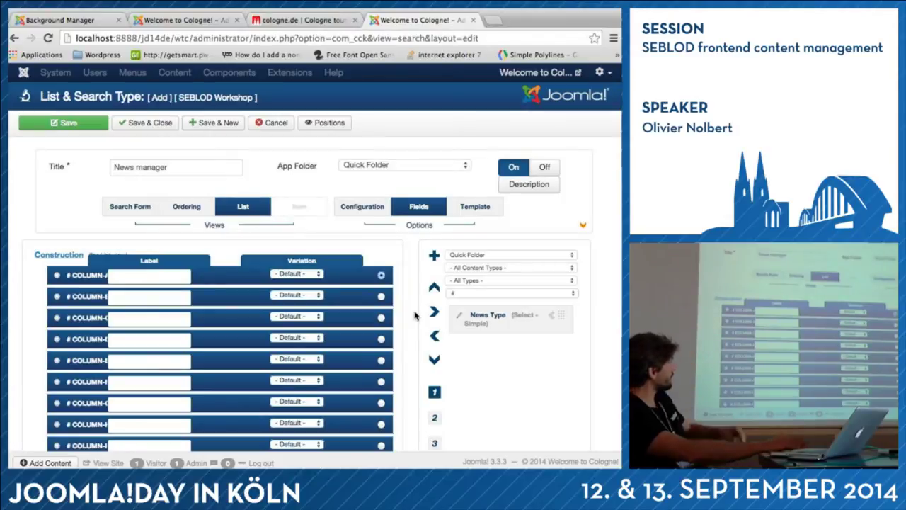
click(459, 256)
click(473, 290)
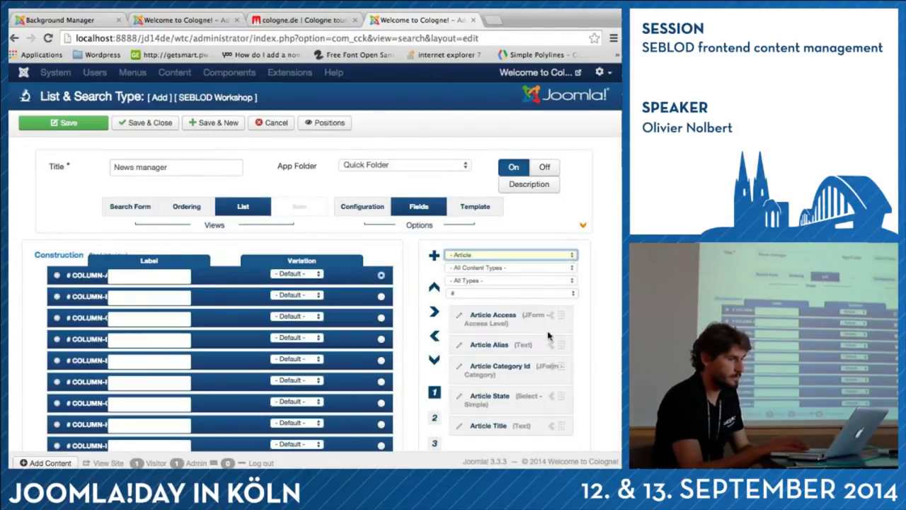
scroll(559, 375, down, 2)
drag(562, 373, 357, 237)
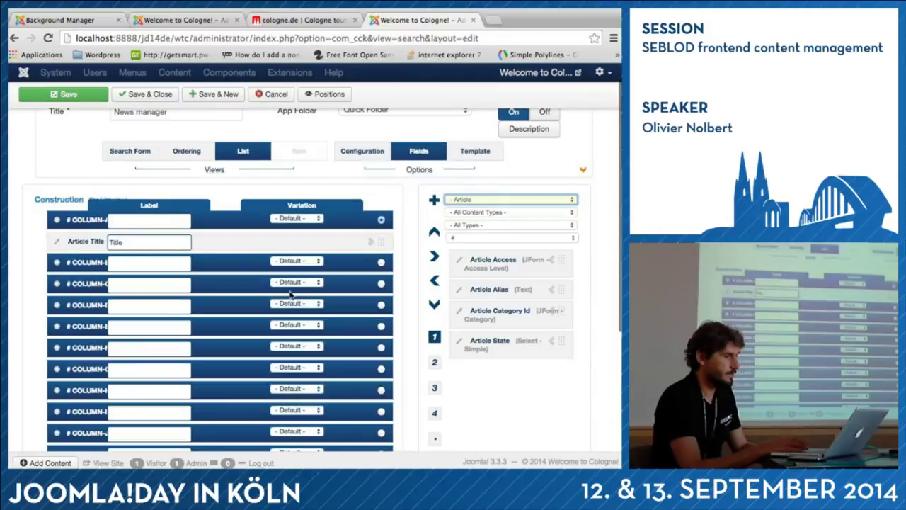
drag(562, 342, 347, 300)
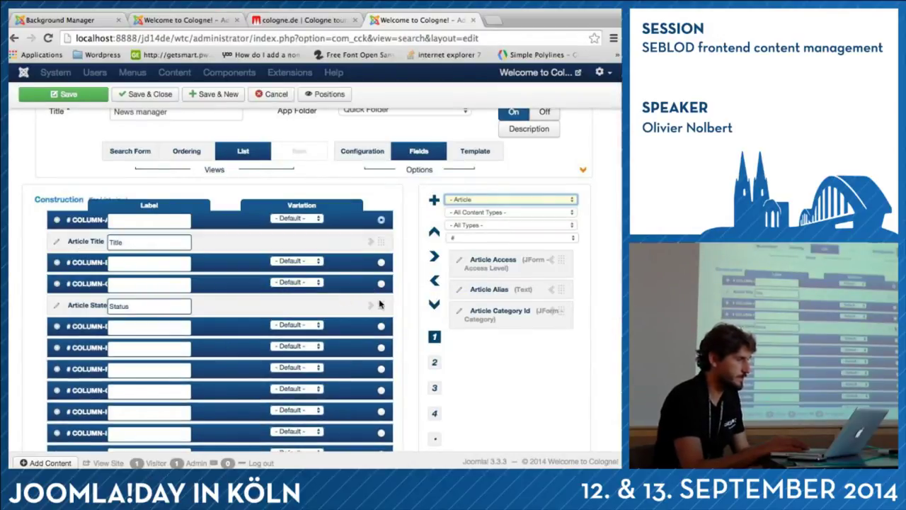
drag(383, 243, 382, 263)
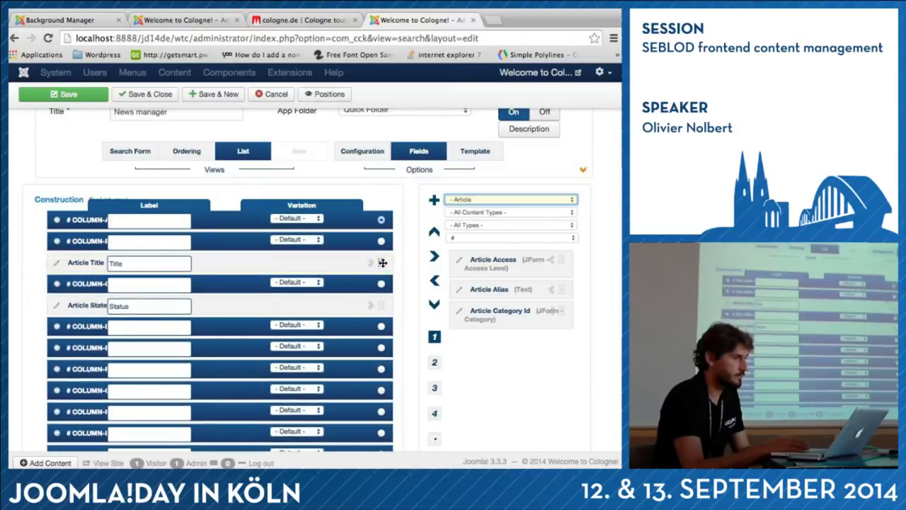
Add Article Id from Base and the Publishing creation date as columns, moving Status down a row.
click(510, 199)
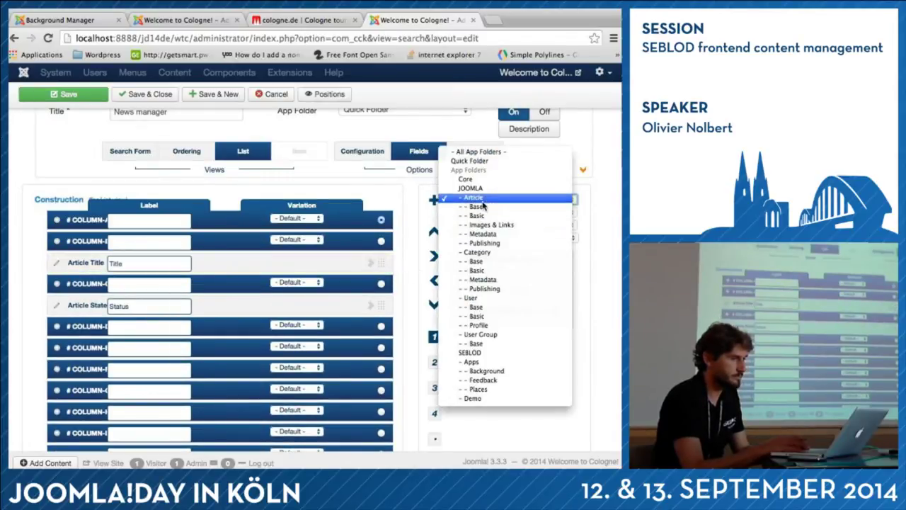
click(495, 206)
scroll(531, 363, down, 5)
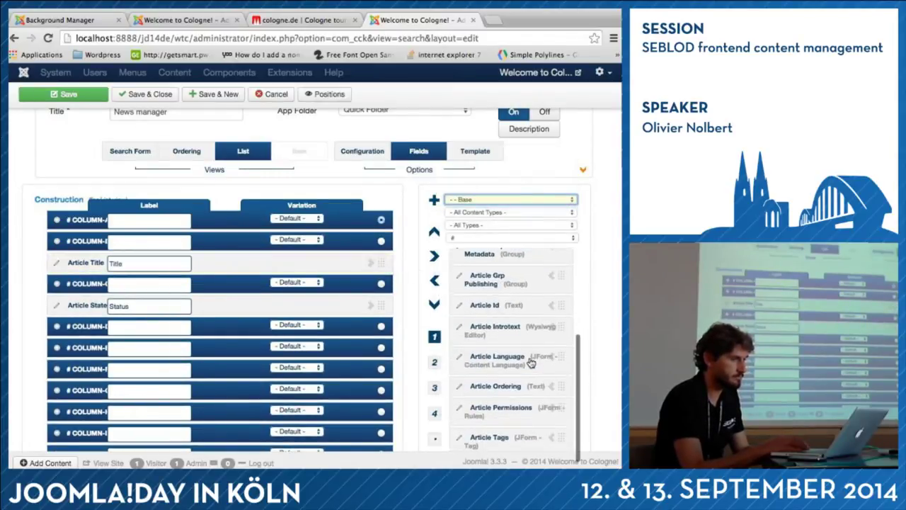
drag(562, 303, 283, 241)
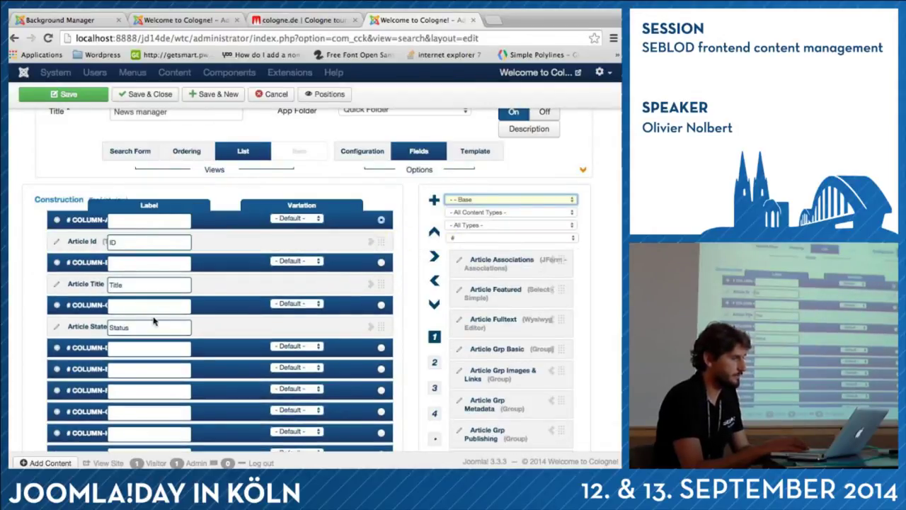
drag(376, 328, 382, 348)
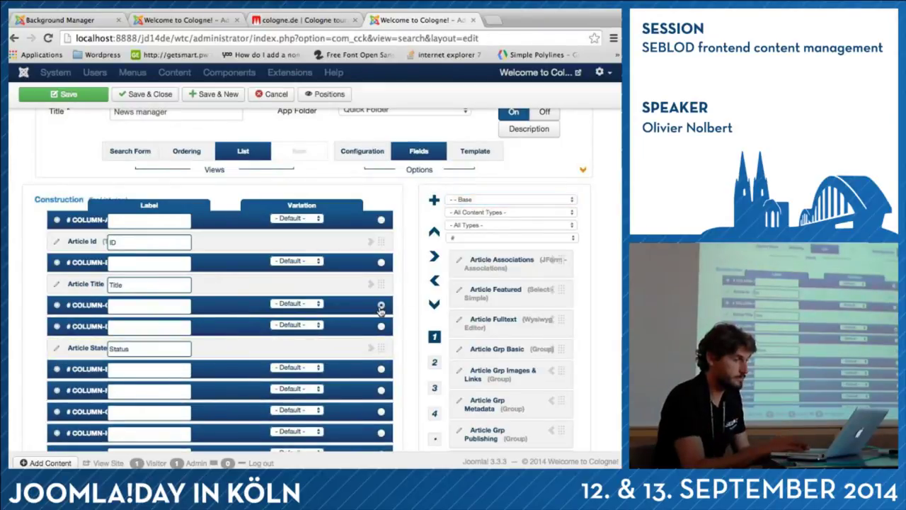
click(481, 201)
click(495, 236)
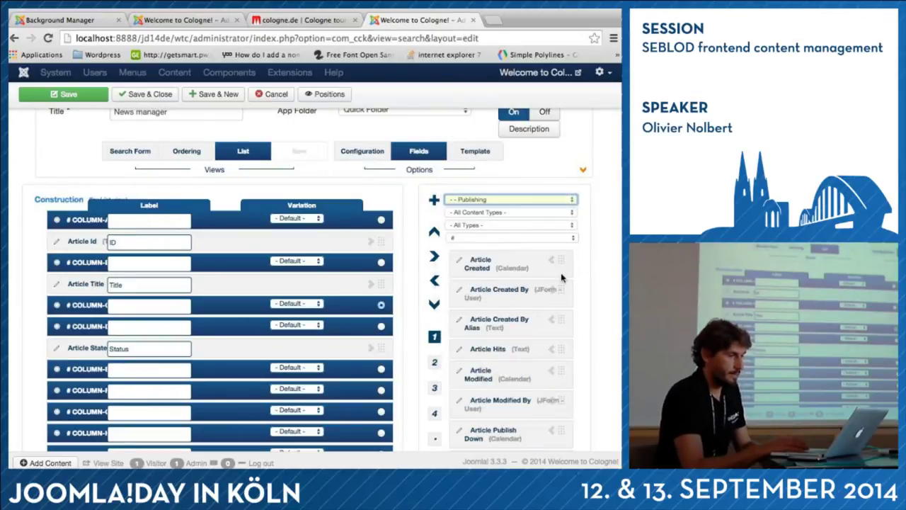
drag(560, 260, 283, 334)
scroll(305, 333, down, 2)
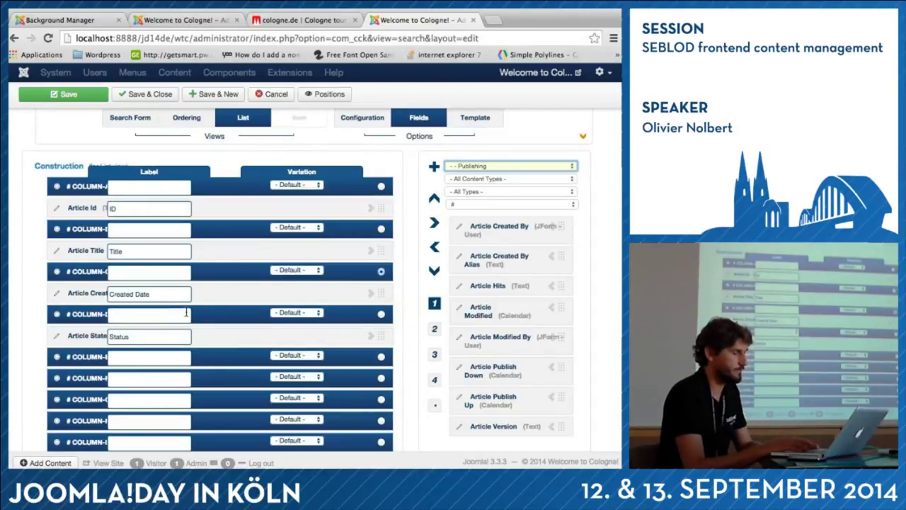
scroll(186, 312, up, 3)
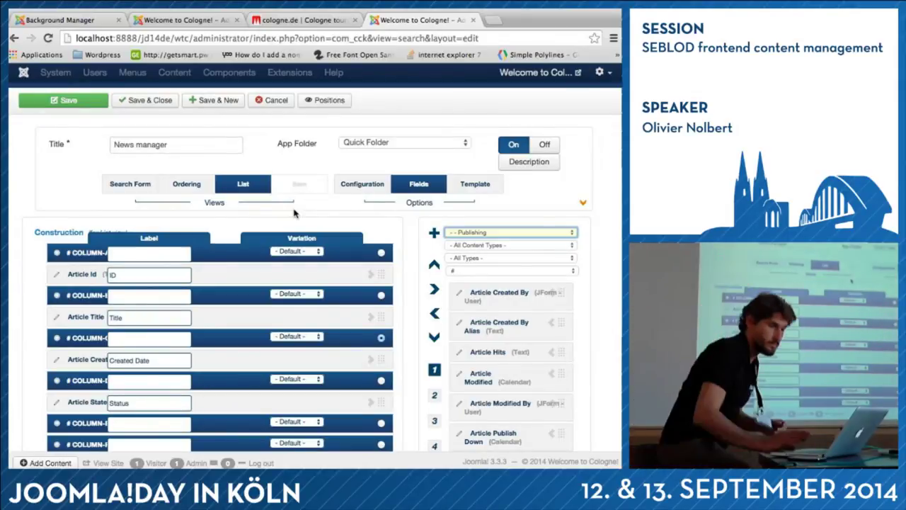
Save the News manager list and close the News content type editor.
click(147, 105)
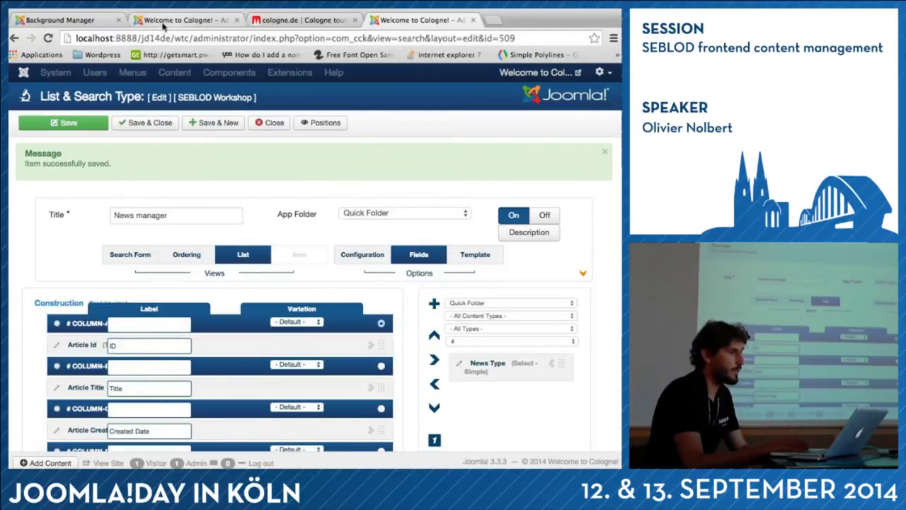
click(63, 20)
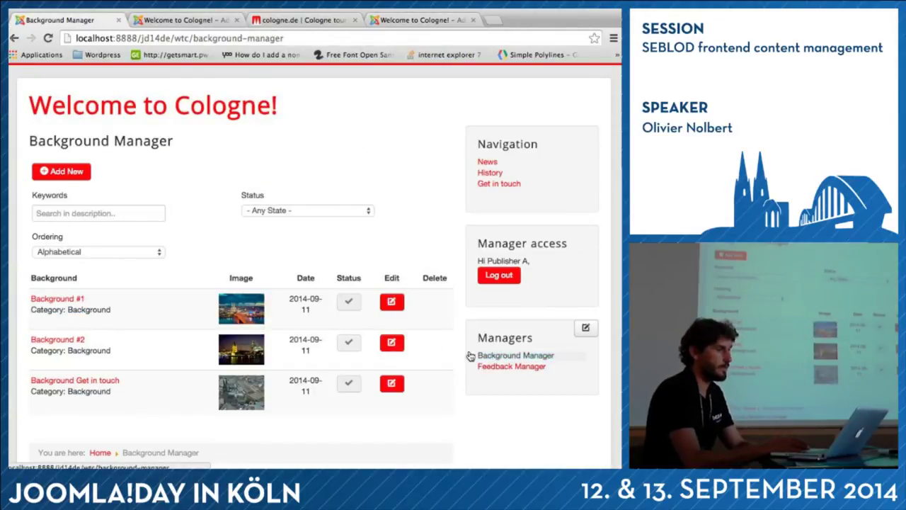
click(177, 21)
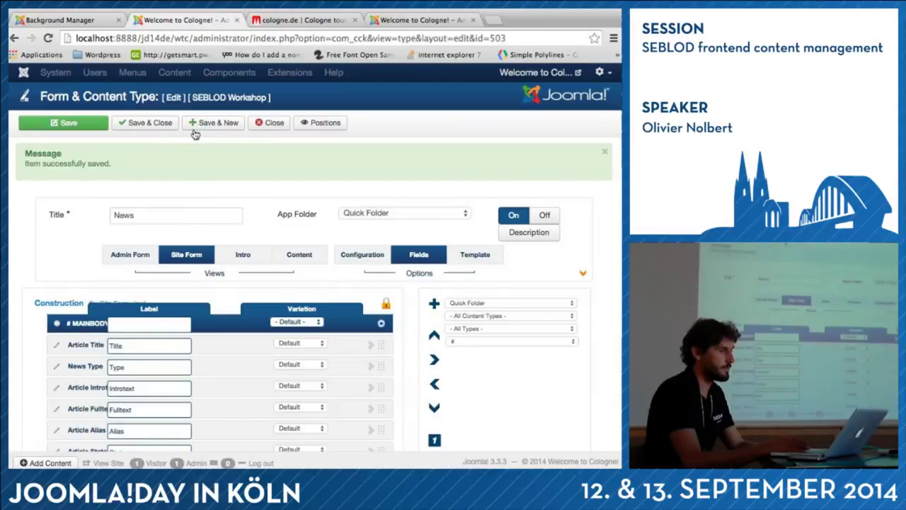
click(408, 23)
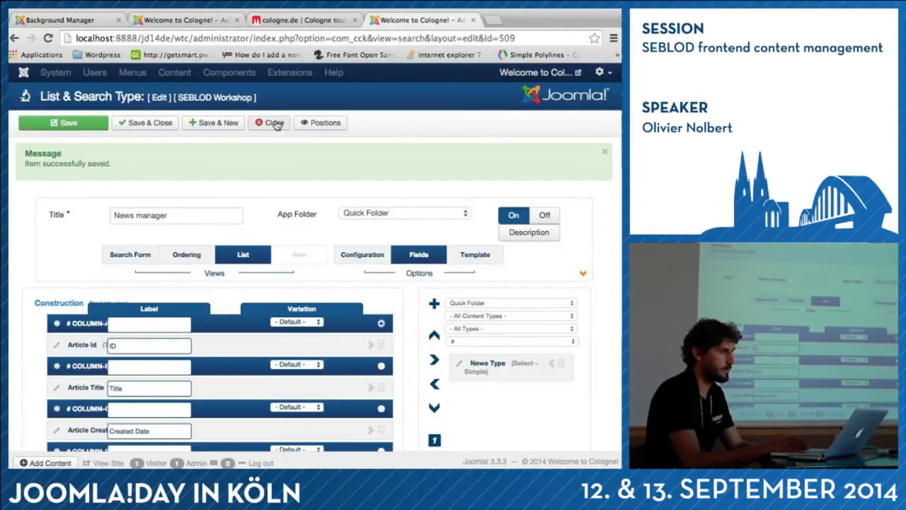
click(194, 15)
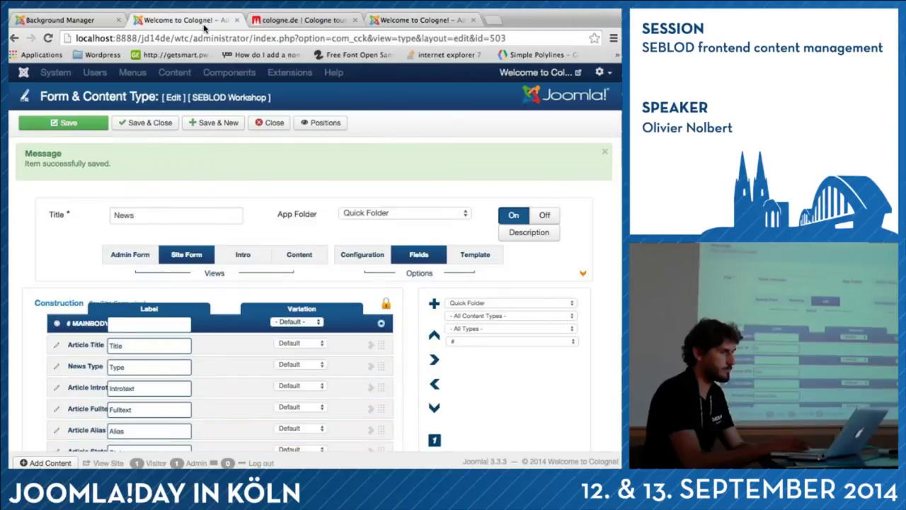
click(270, 122)
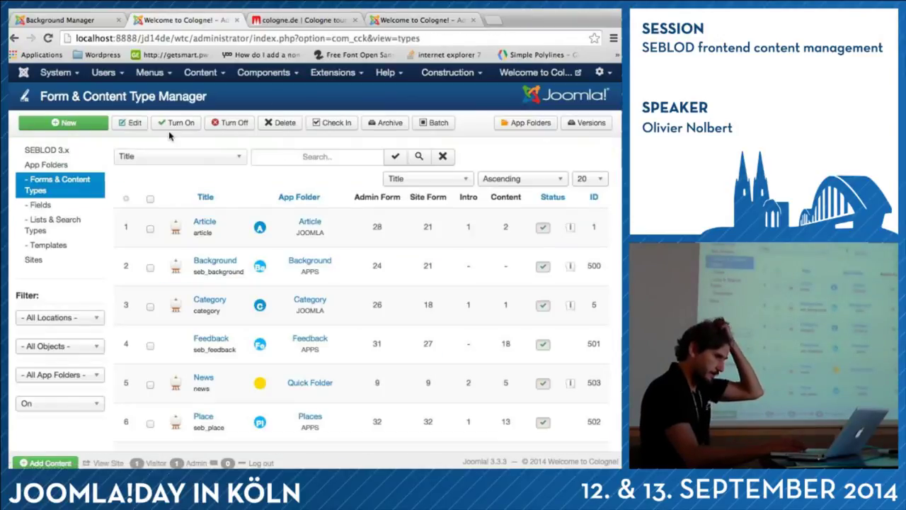
Create a new Manager Menu item titled 'News Manager'.
click(149, 73)
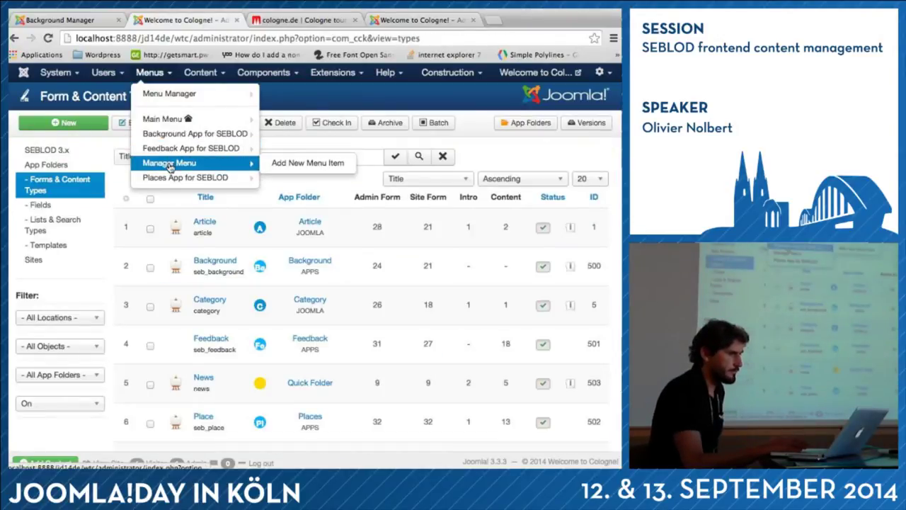
click(170, 164)
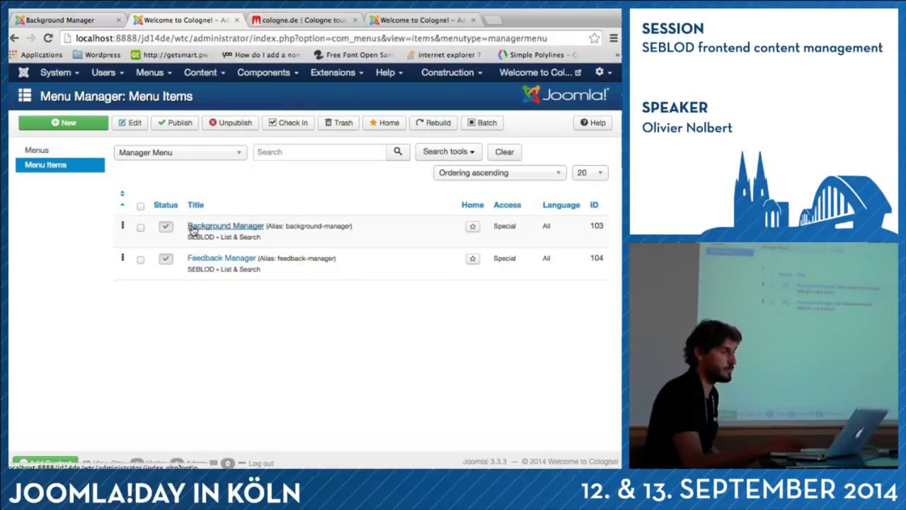
click(77, 125)
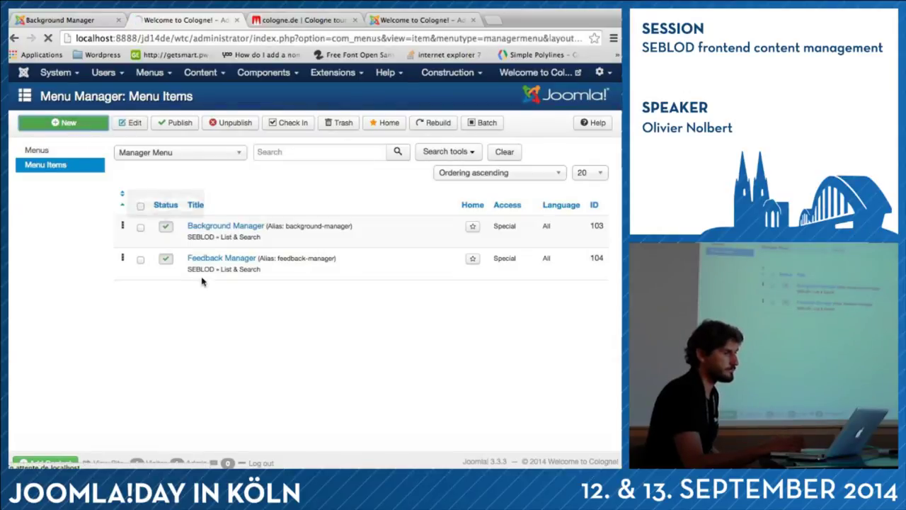
click(102, 152)
text(News MAnager)
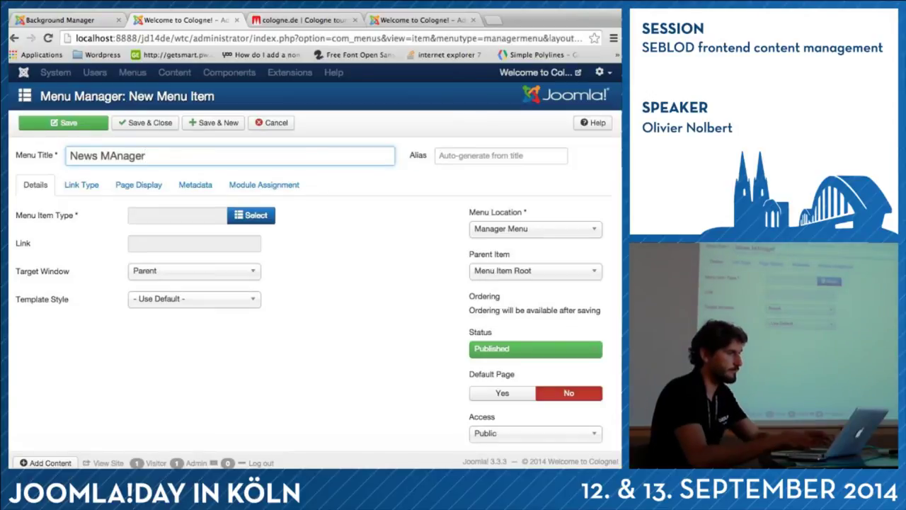
click(108, 156)
key(BackSpace)
text(a)
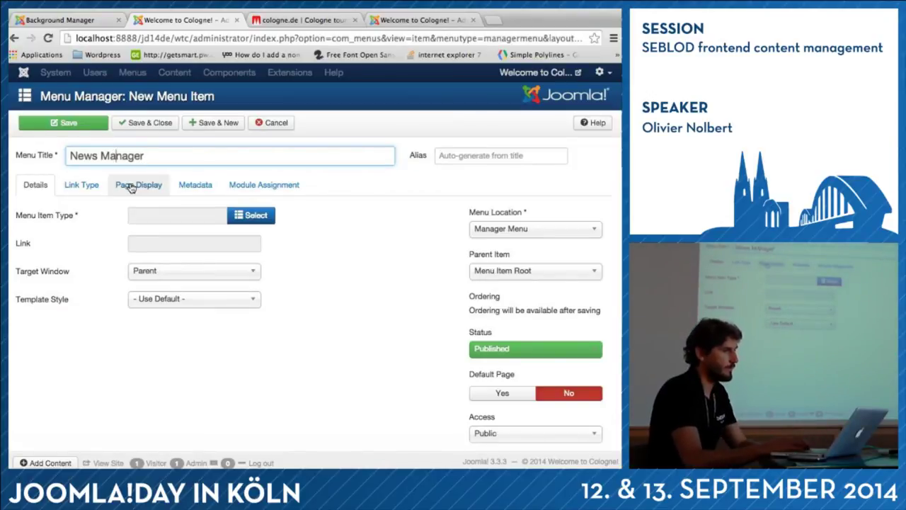
Set the menu item type to SEBLOD List & Search.
click(248, 215)
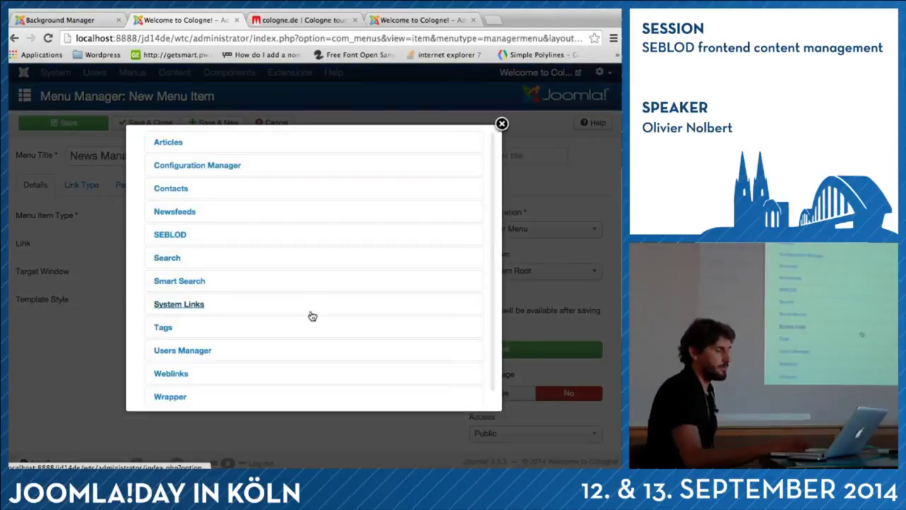
click(184, 236)
click(174, 298)
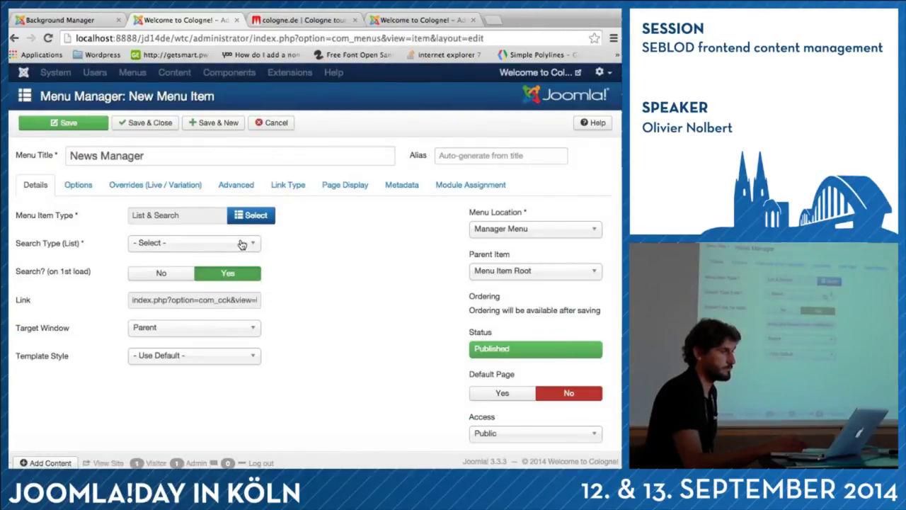
Choose 'News manager' as the Search Type (List) and show the item's Options.
click(250, 241)
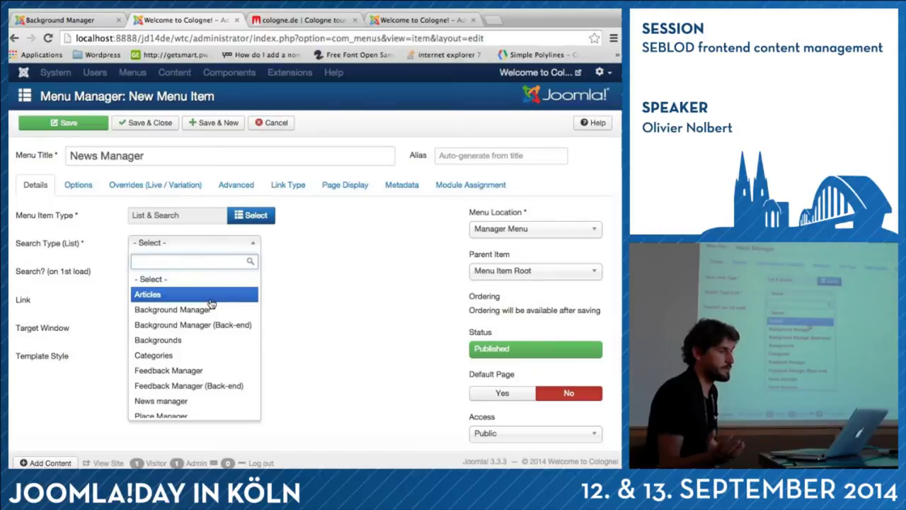
scroll(210, 369, down, 2)
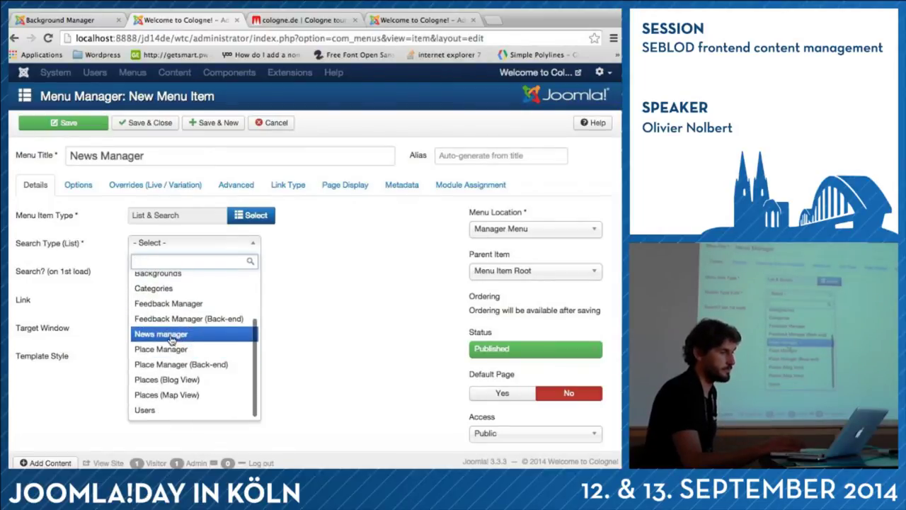
click(172, 336)
mouse_move(61, 272)
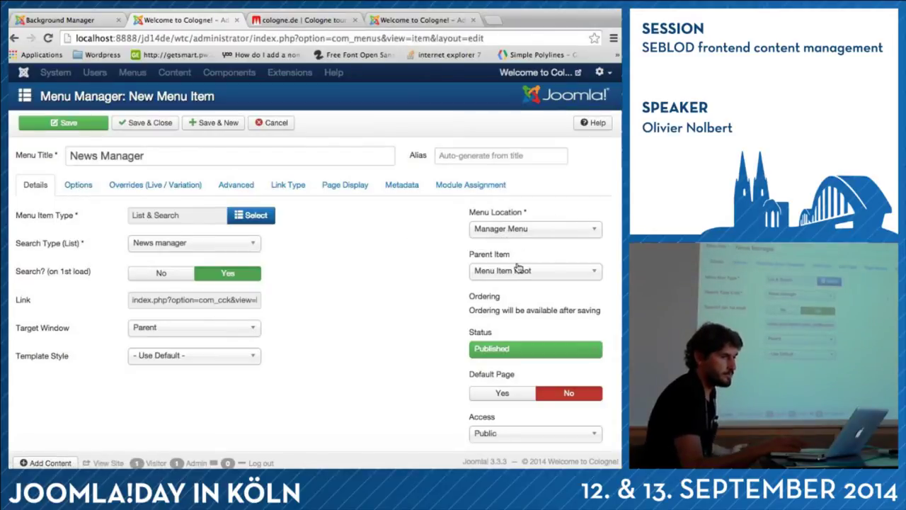
click(78, 185)
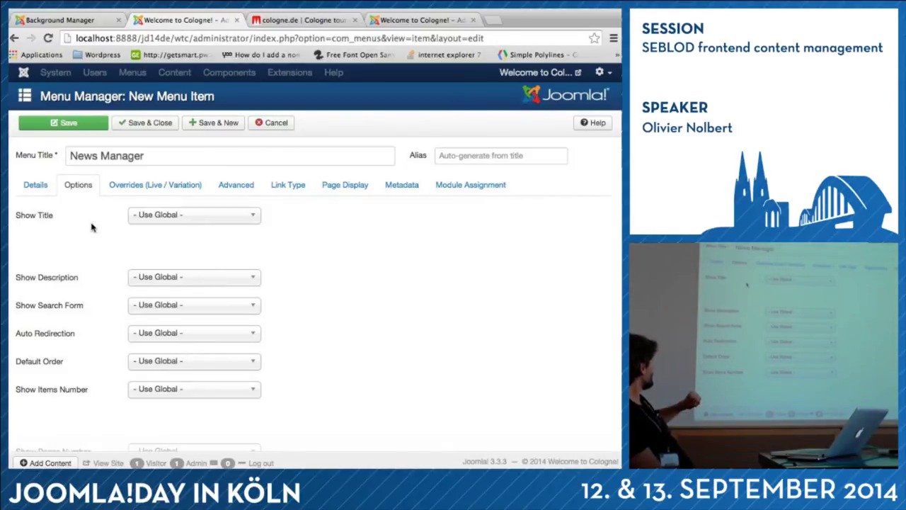
Keep Default Order at Use Global and show the Overrides (Live / Variation) for News Type.
click(185, 362)
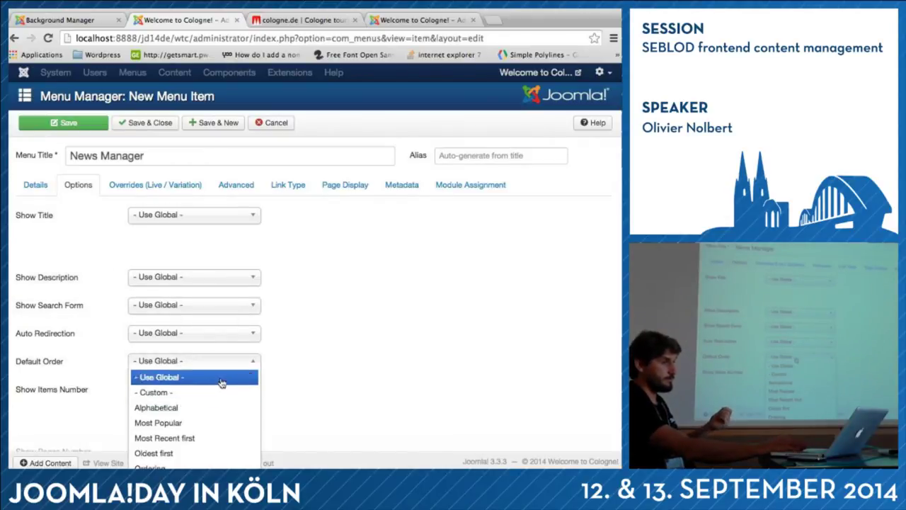
click(178, 363)
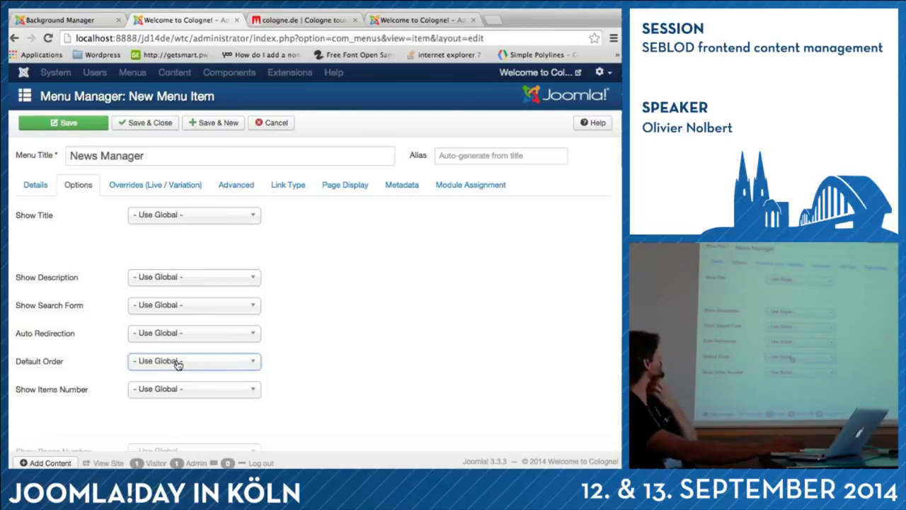
click(117, 187)
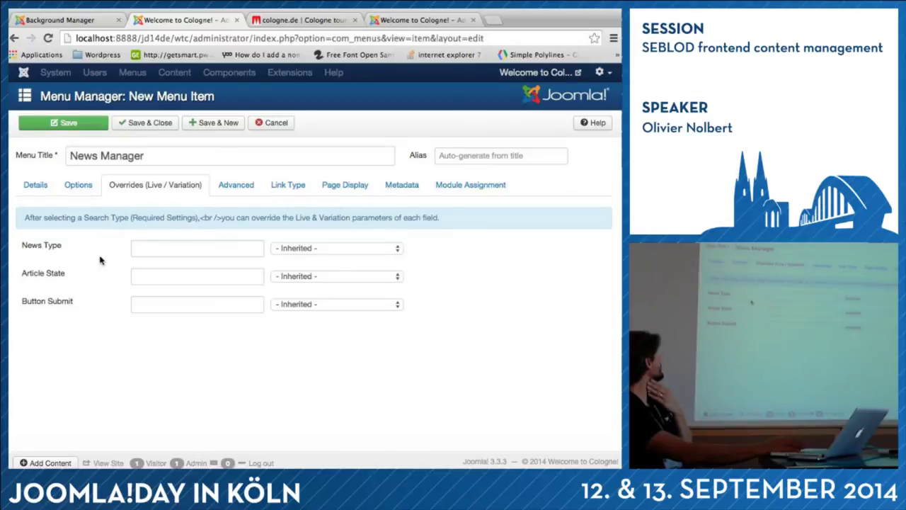
click(163, 246)
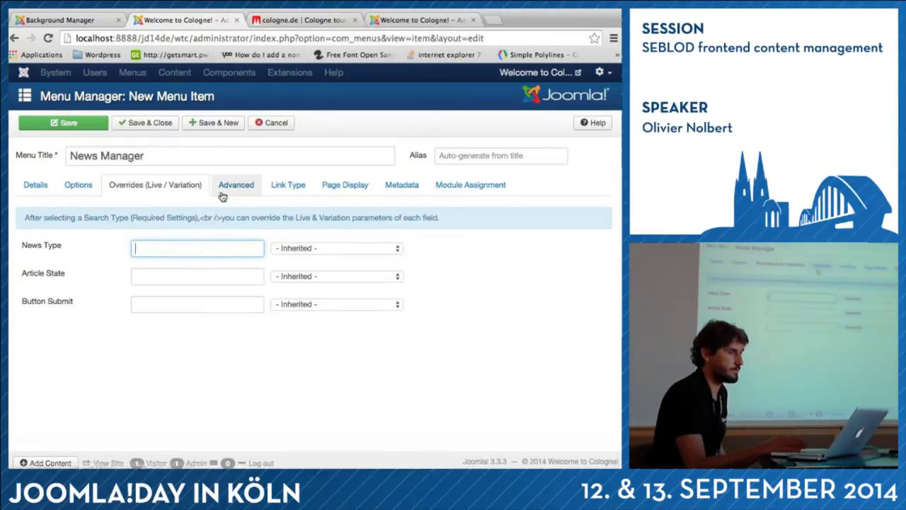
Save & Close the News Manager menu item, then reopen it from Menu Items.
click(149, 124)
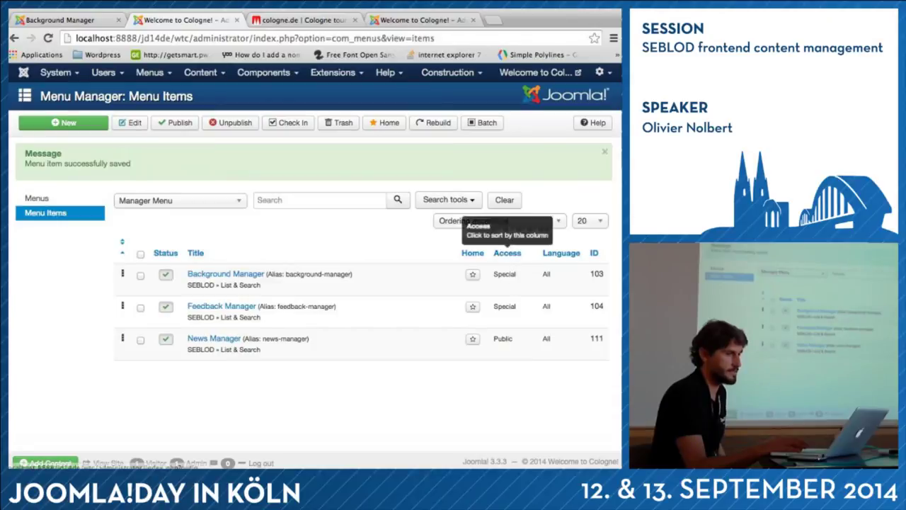
click(209, 339)
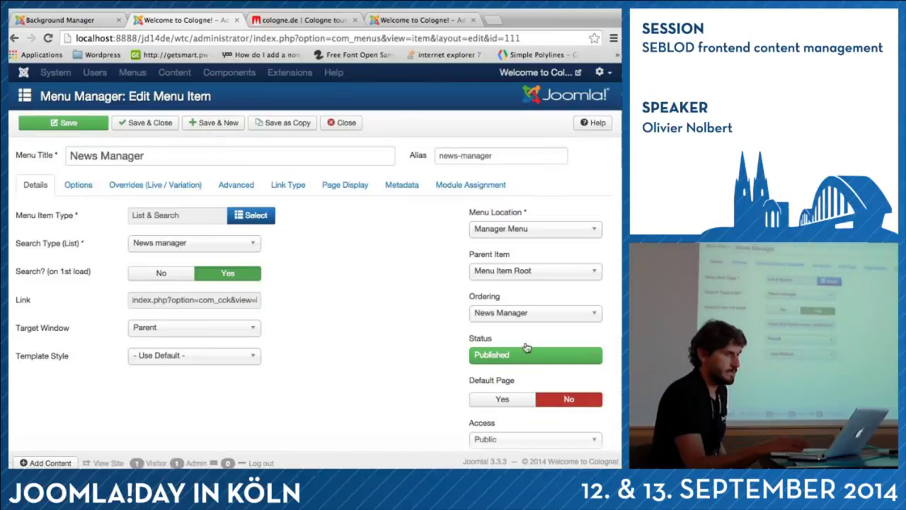
Set the menu item's Access to Special, save it, and reload the frontend Background Manager page.
click(566, 316)
click(565, 317)
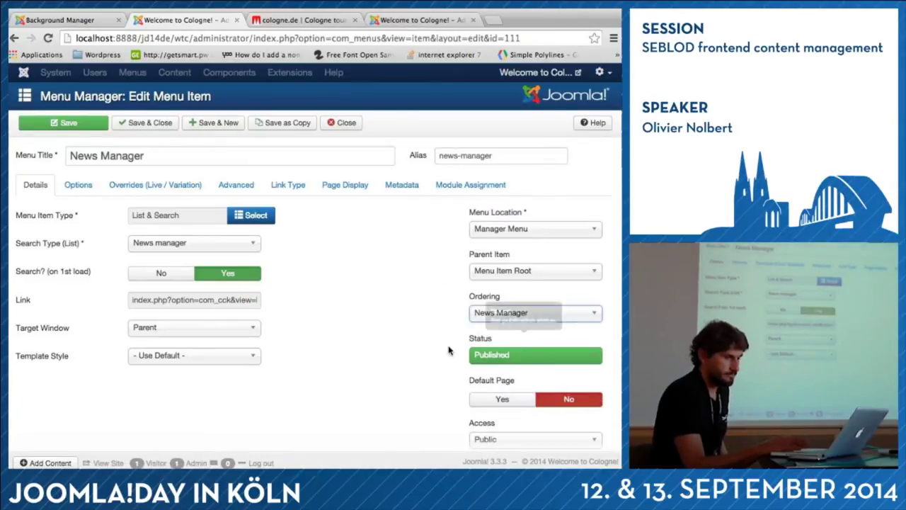
scroll(451, 351, down, 3)
click(519, 362)
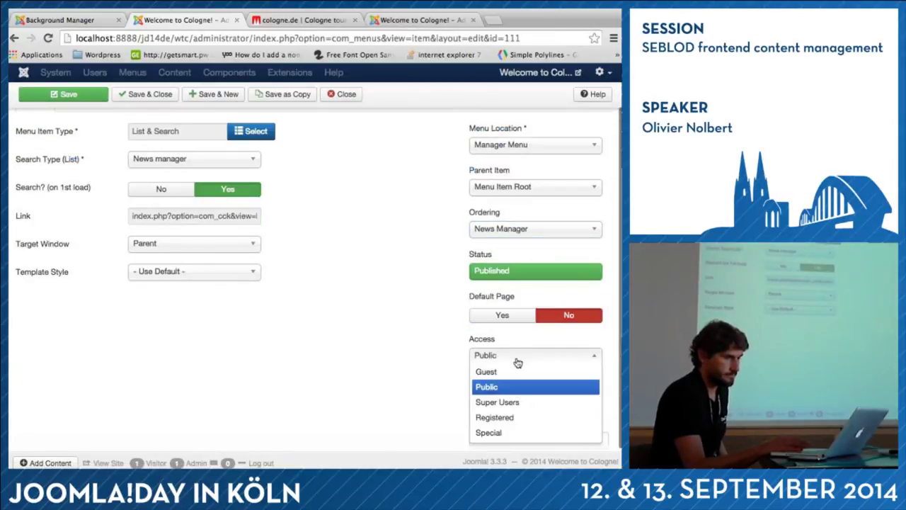
scroll(446, 391, down, 1)
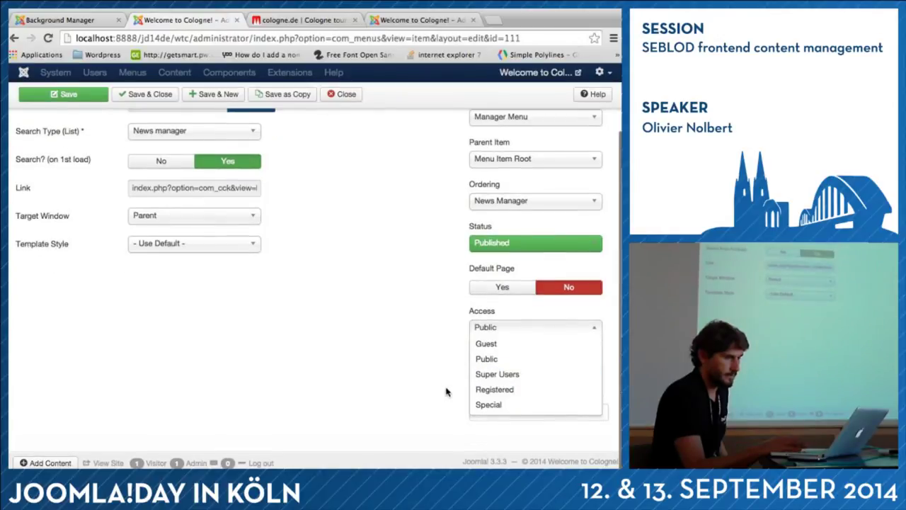
click(494, 406)
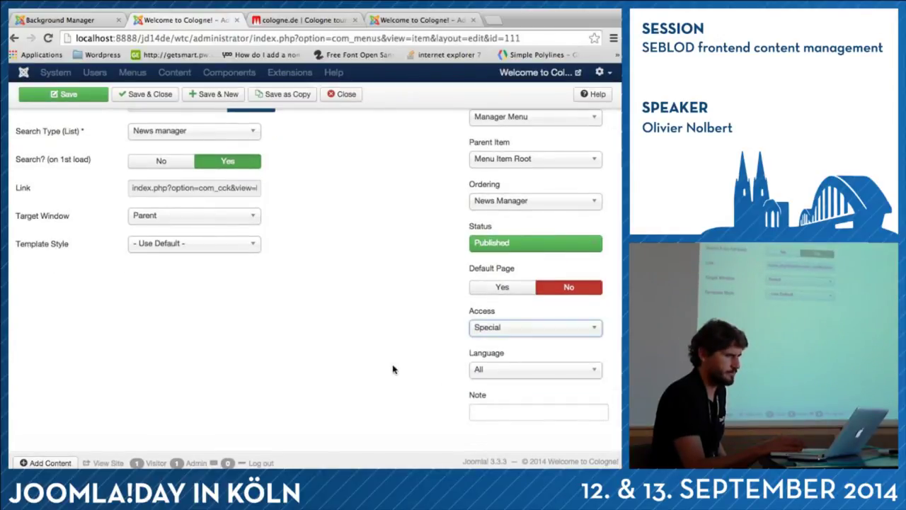
click(497, 327)
click(399, 313)
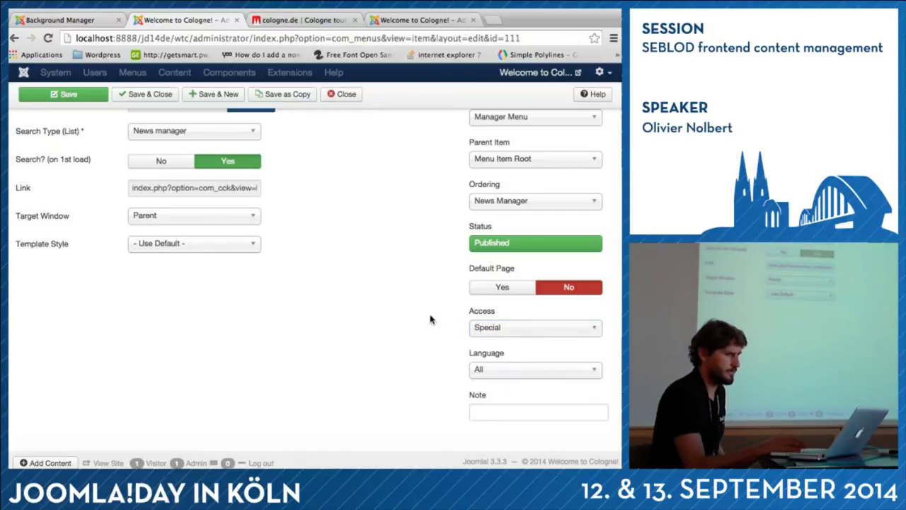
click(63, 94)
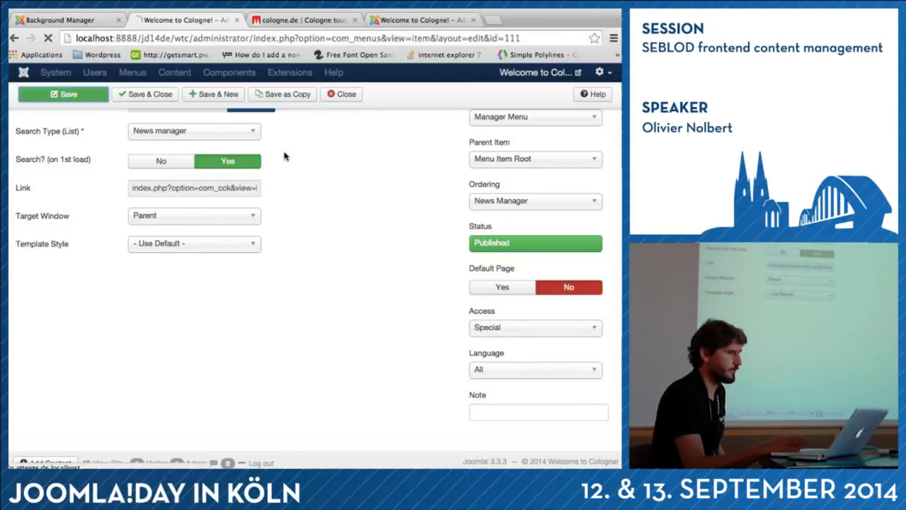
click(60, 20)
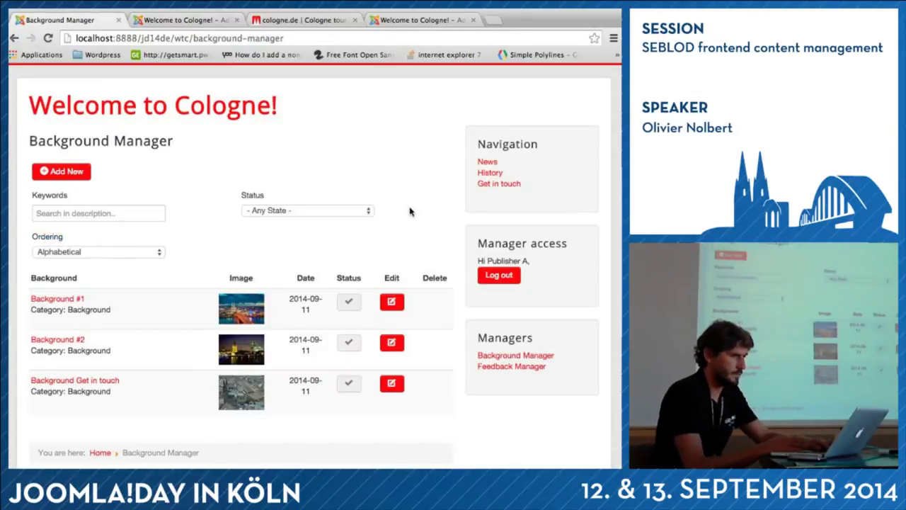
key(super+r)
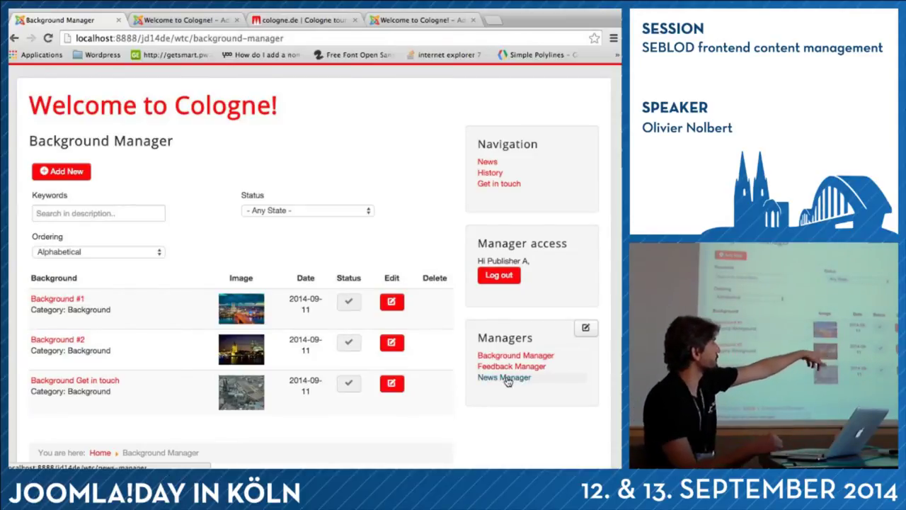
Open the frontend News Manager page and filter the list by the Sport type.
click(507, 383)
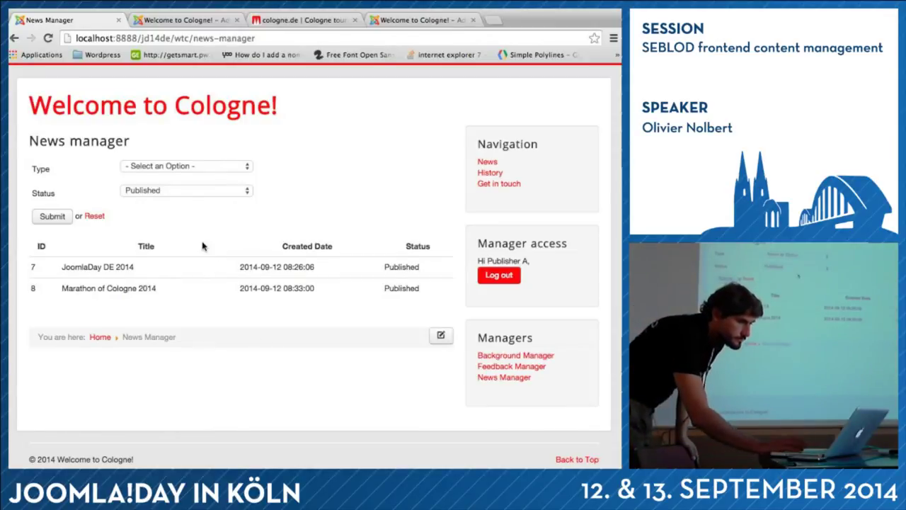
click(164, 170)
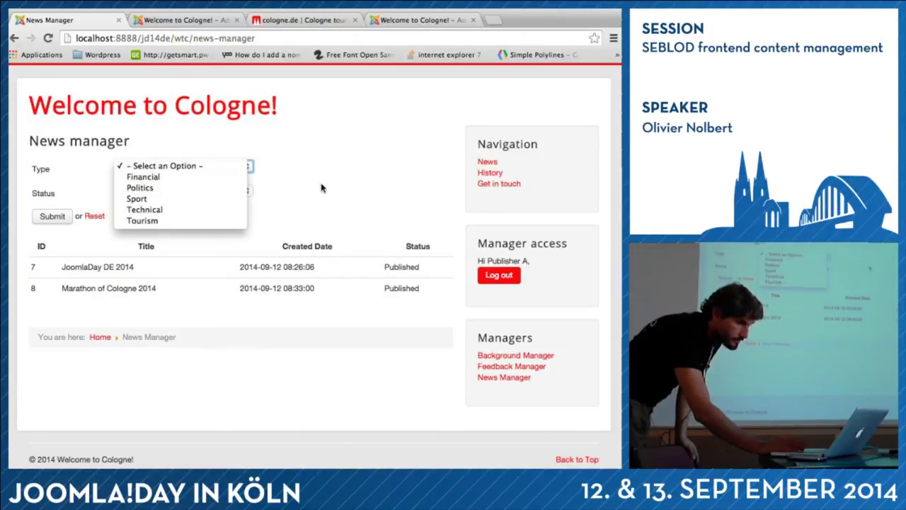
click(157, 199)
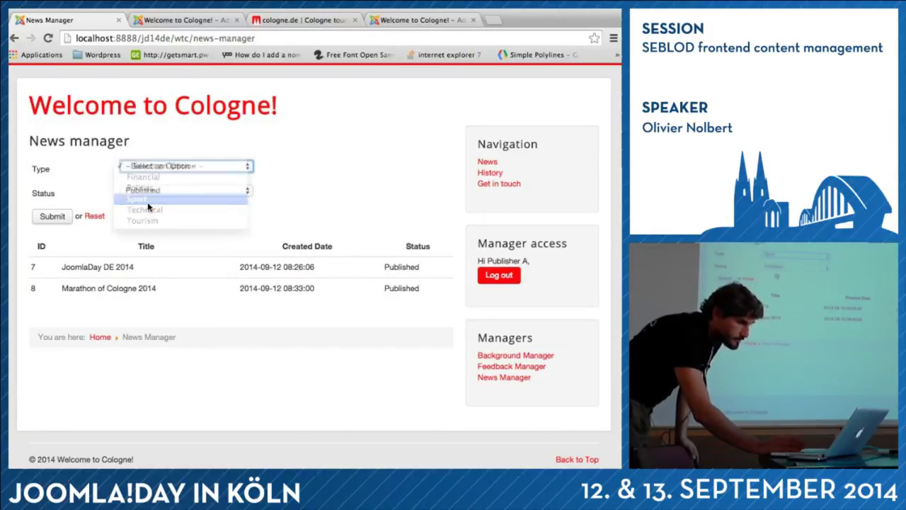
click(48, 221)
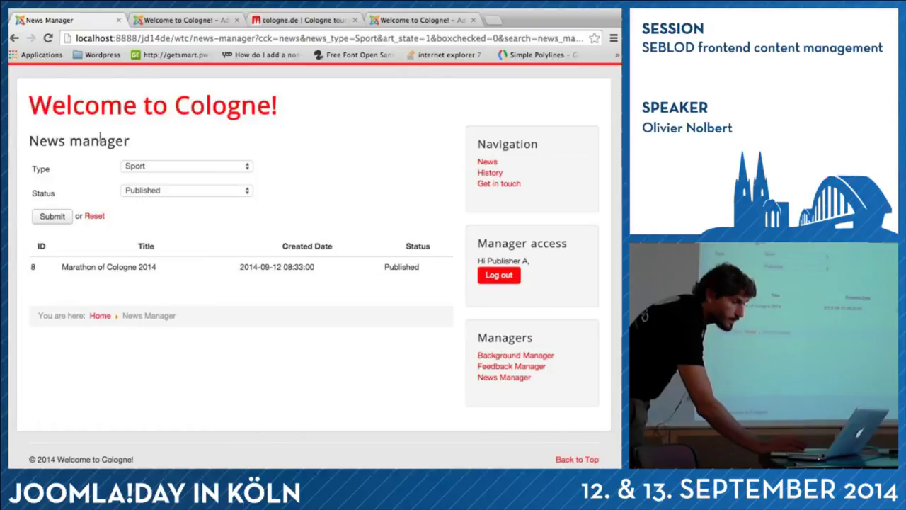
Filter the news list to Technical, then reset the filter and search again for both items.
click(144, 194)
click(106, 176)
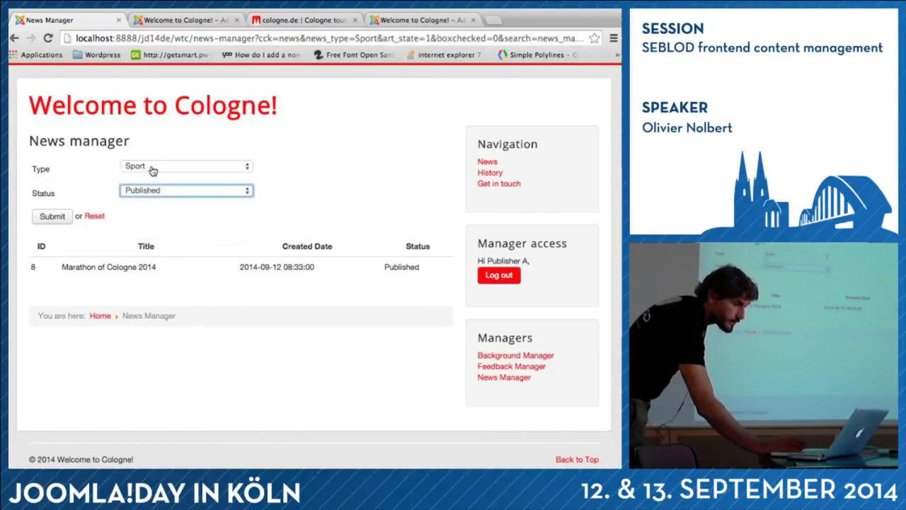
click(152, 167)
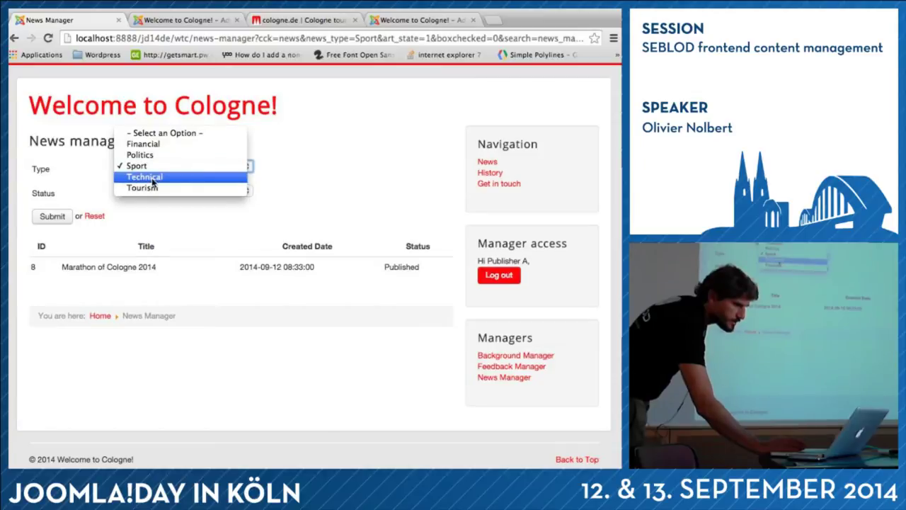
click(144, 176)
click(47, 217)
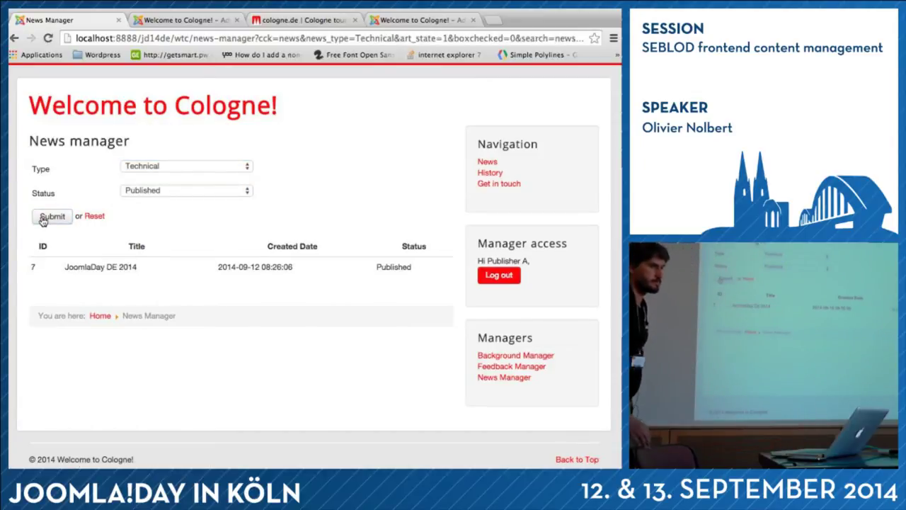
click(92, 217)
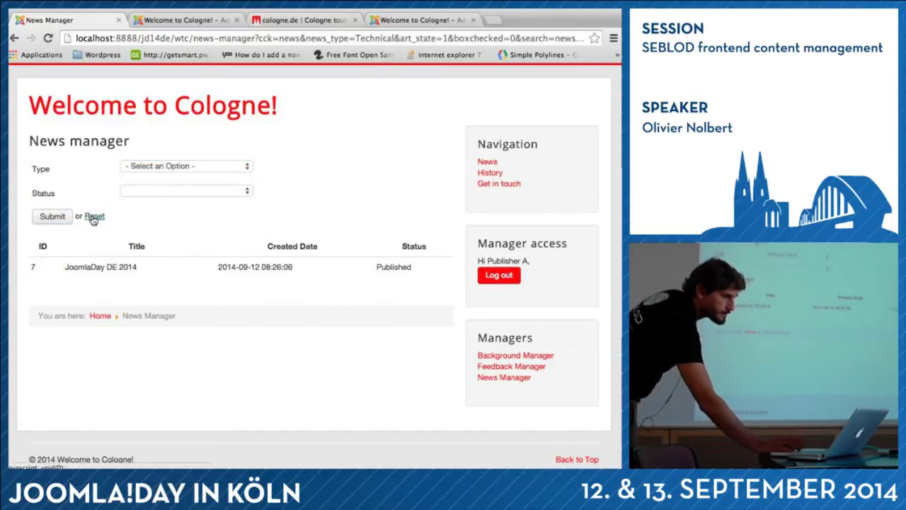
click(59, 218)
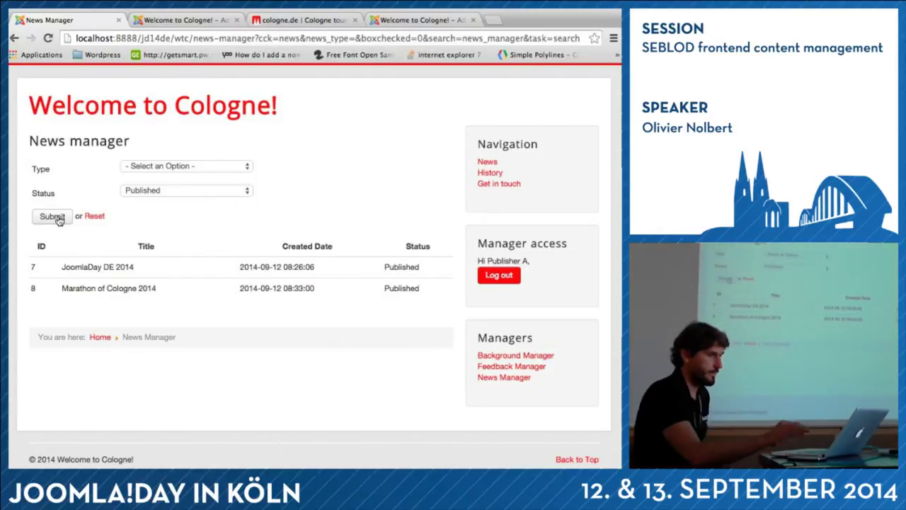
Add News Type to the list's Construction columns, save, and reload the frontend to show Type.
mouse_move(138, 7)
click(178, 20)
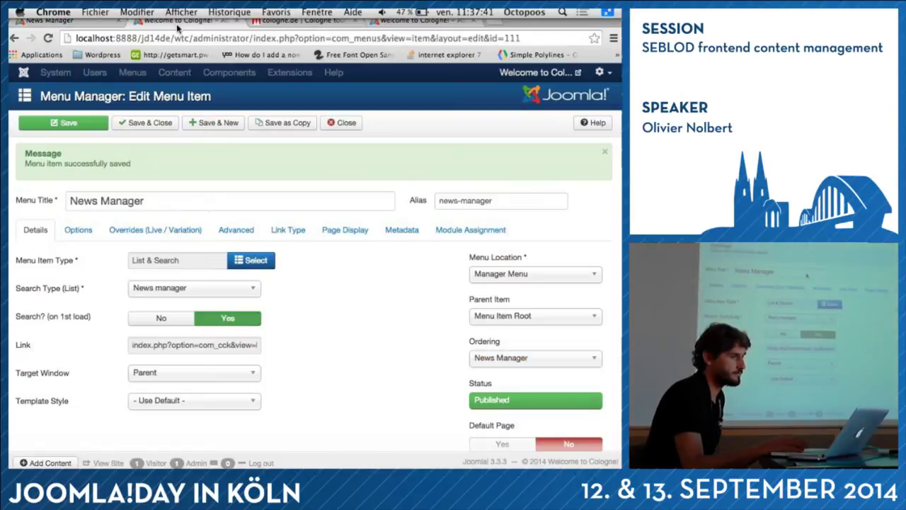
click(386, 18)
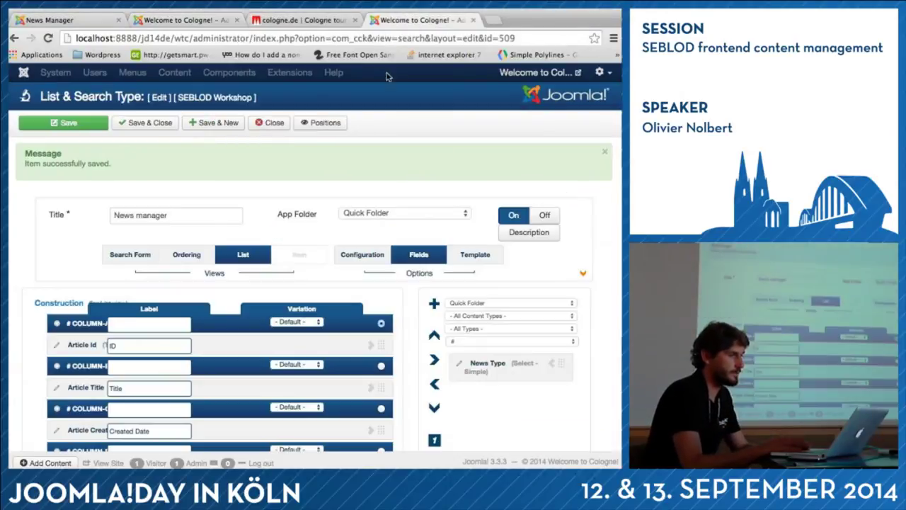
scroll(234, 331, down, 2)
scroll(234, 331, down, 1)
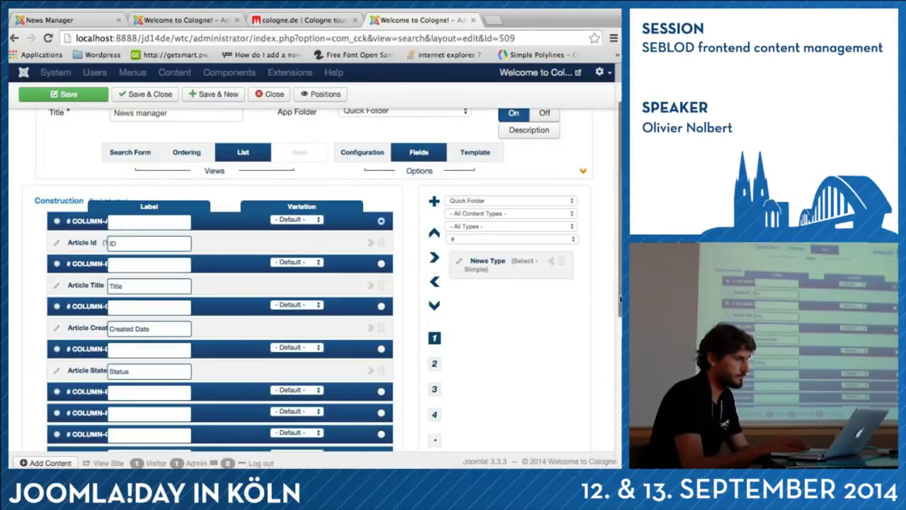
drag(566, 269, 321, 412)
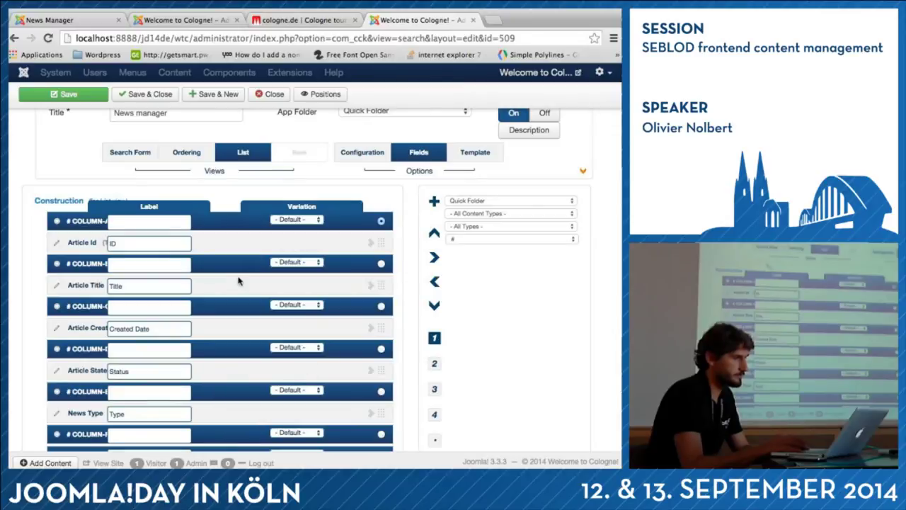
click(64, 94)
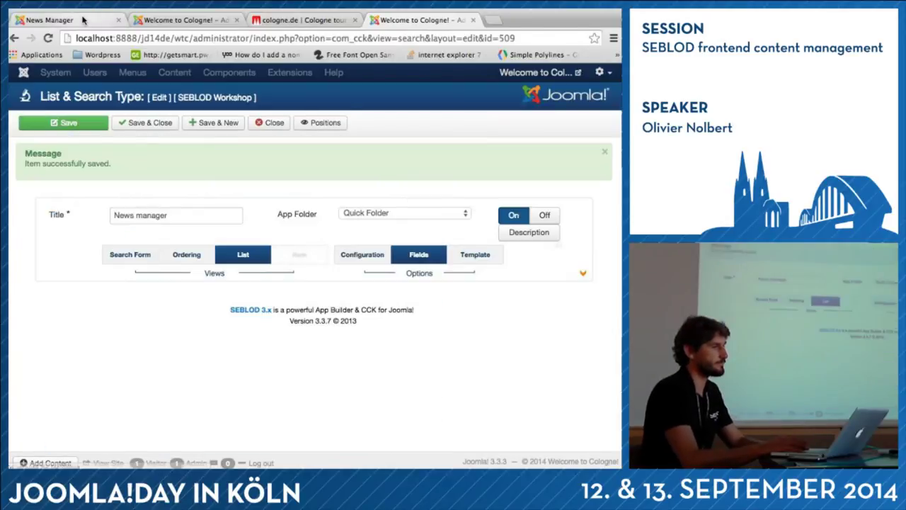
click(81, 18)
key(super+r)
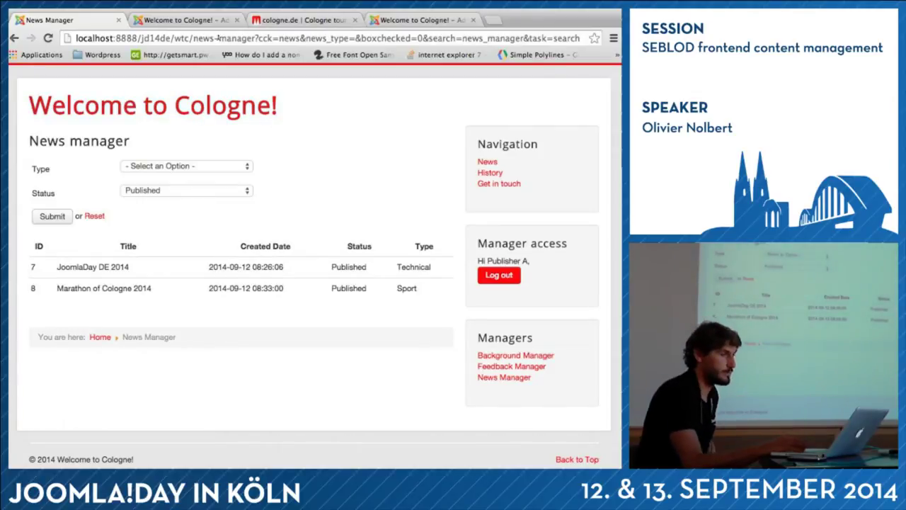
Filter fields to All App Folders and Free Text, then add FreeText Edit as a column and save.
click(196, 22)
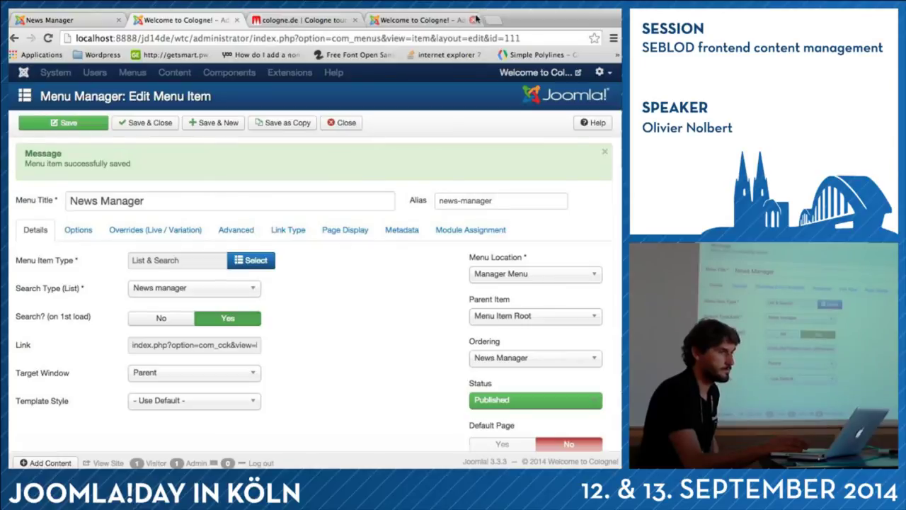
click(439, 19)
scroll(478, 386, down, 5)
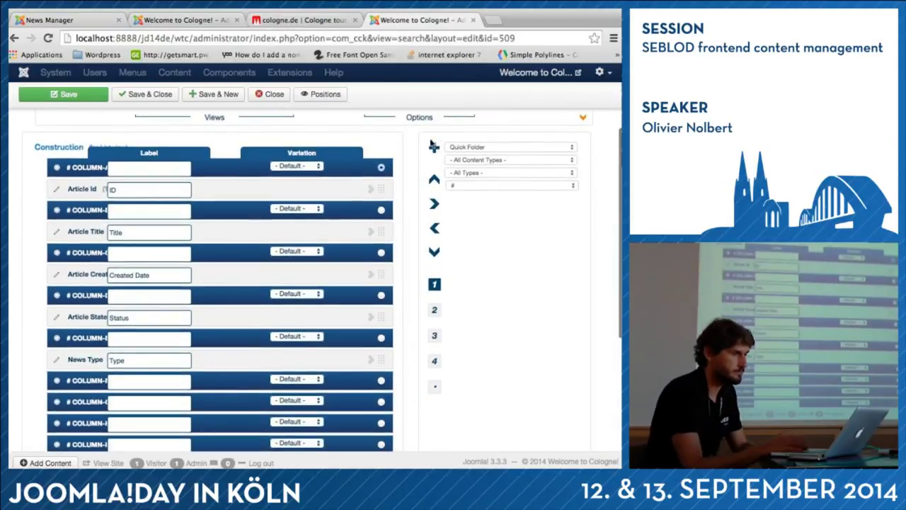
click(468, 147)
click(467, 135)
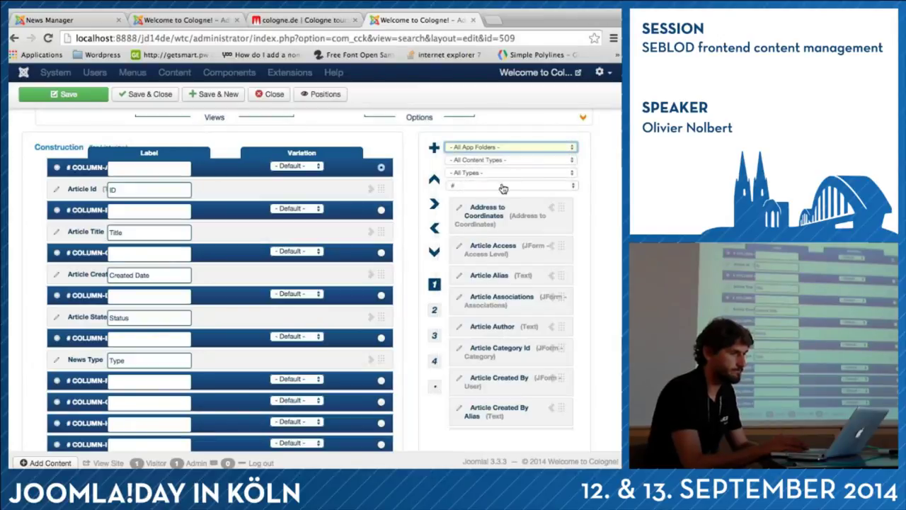
click(483, 173)
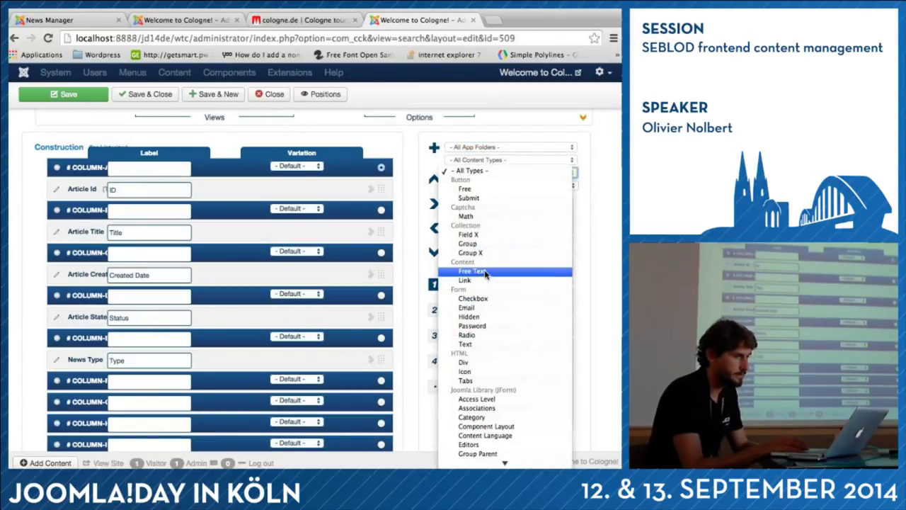
click(485, 274)
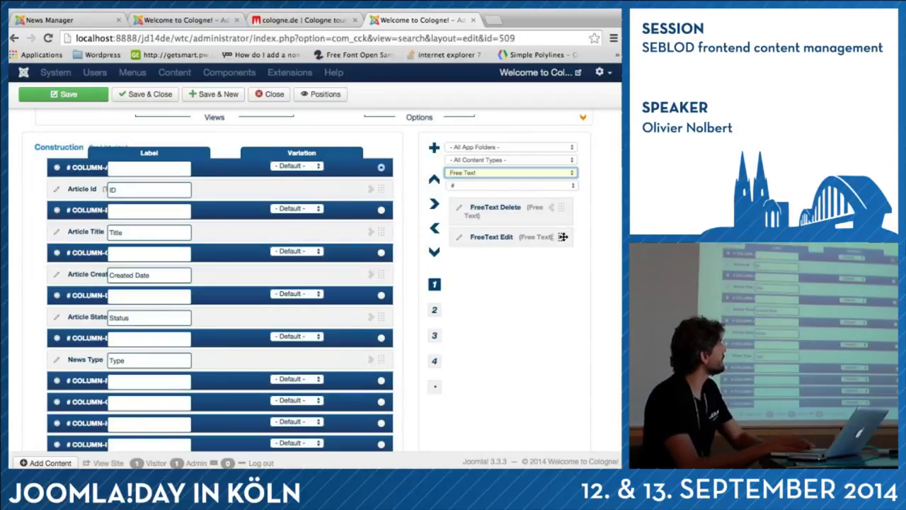
drag(563, 236, 294, 400)
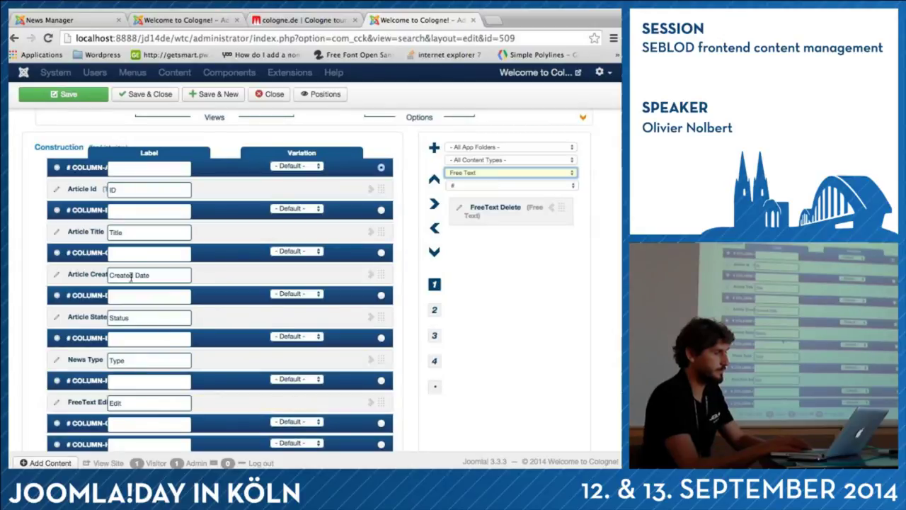
click(90, 97)
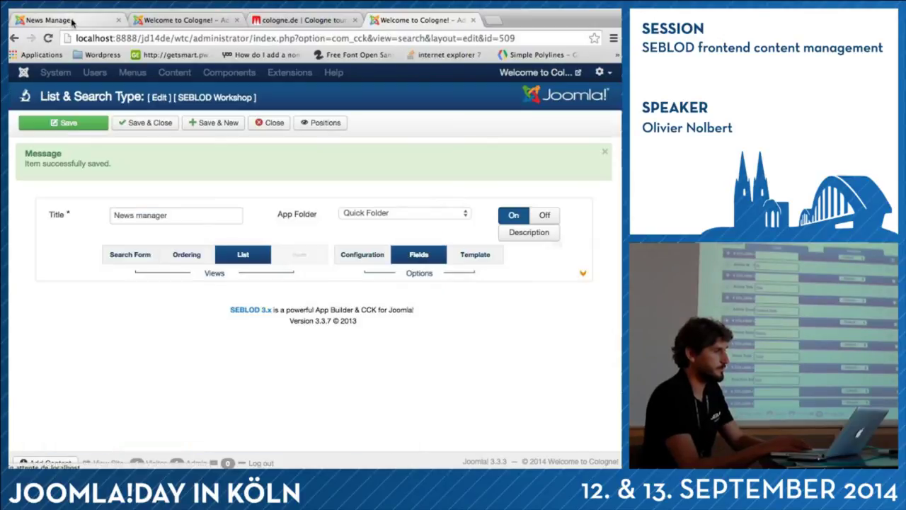
Reload the frontend News Manager to see the Edit column, then return to the List & Search editor.
click(79, 22)
key(super+r)
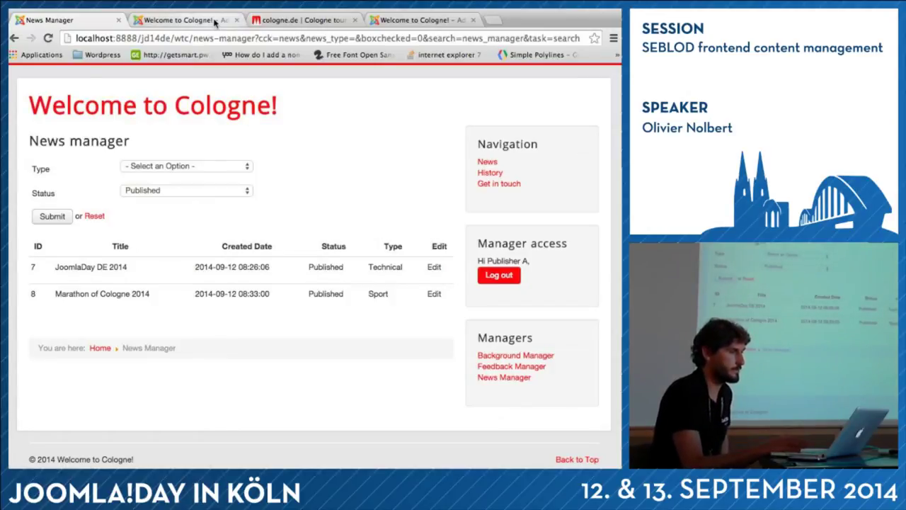
click(188, 22)
click(401, 24)
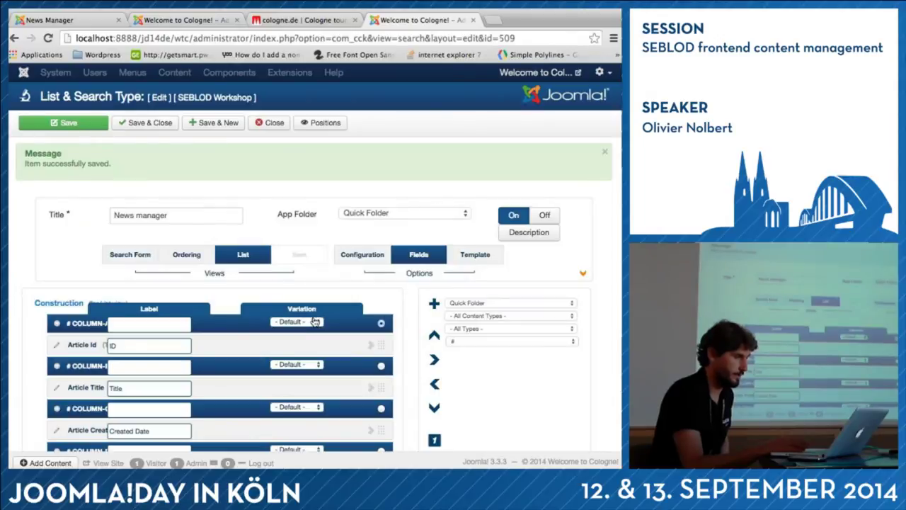
Switch the list editor to Link + Typography view, showing each column's settings as None.
scroll(354, 357, down, 5)
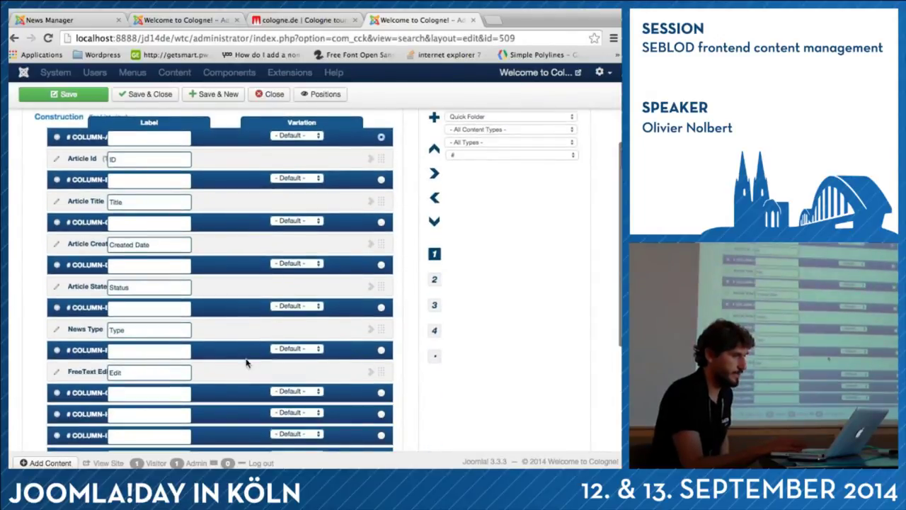
click(436, 281)
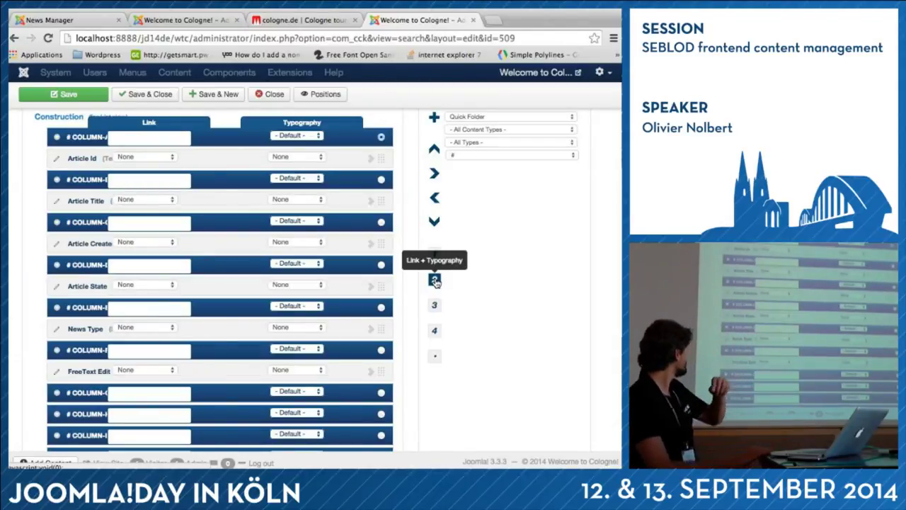
scroll(251, 319, down, 2)
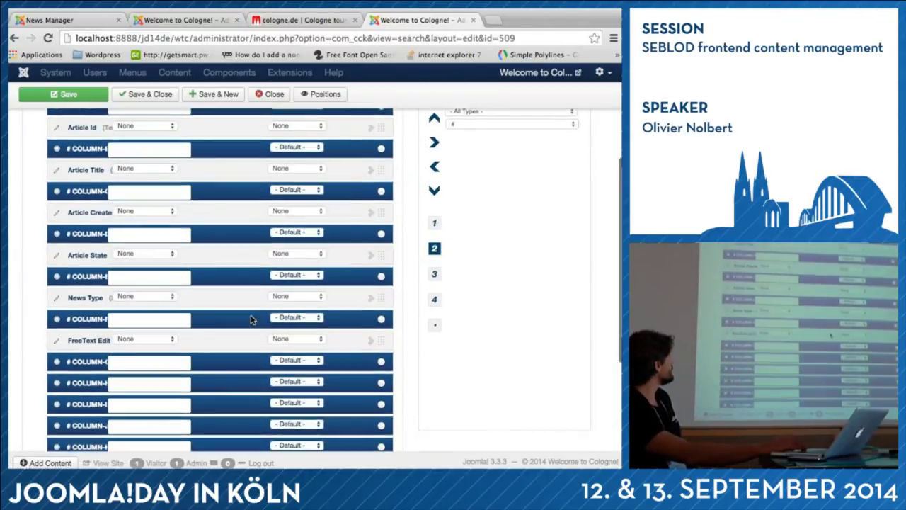
scroll(251, 320, down, 2)
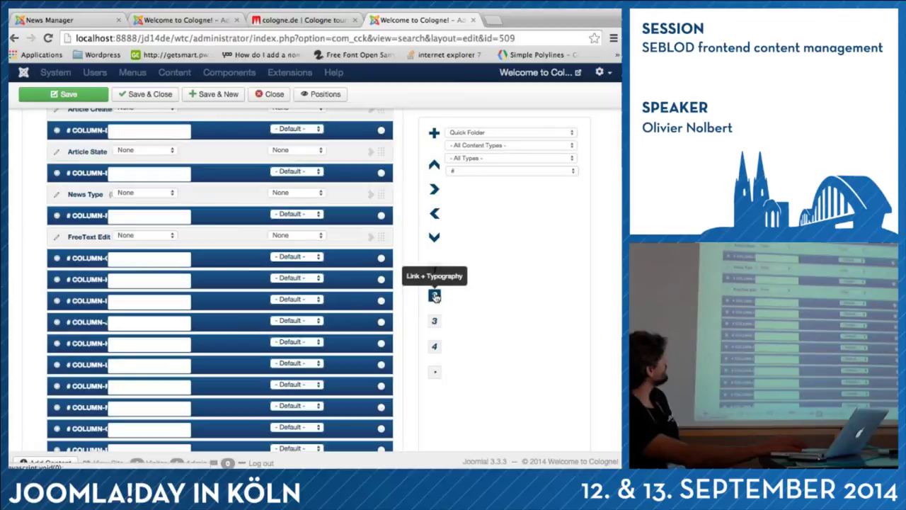
scroll(202, 211, up, 5)
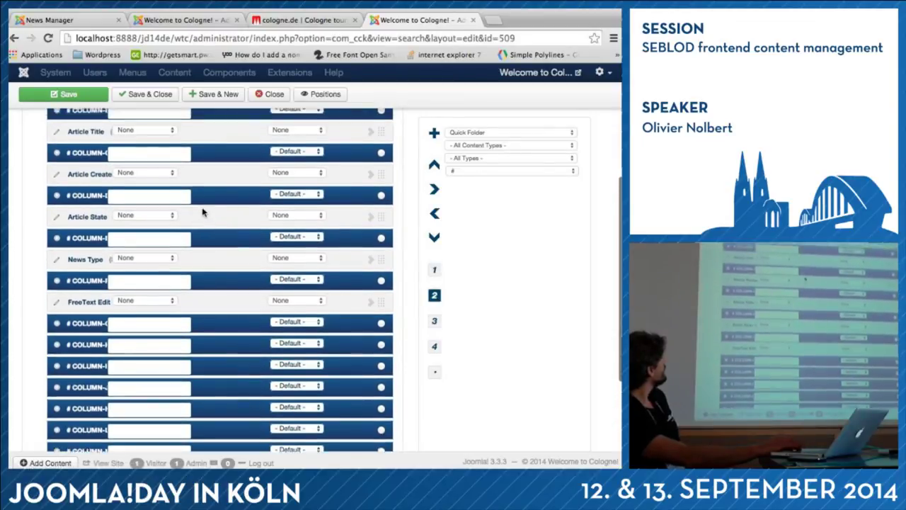